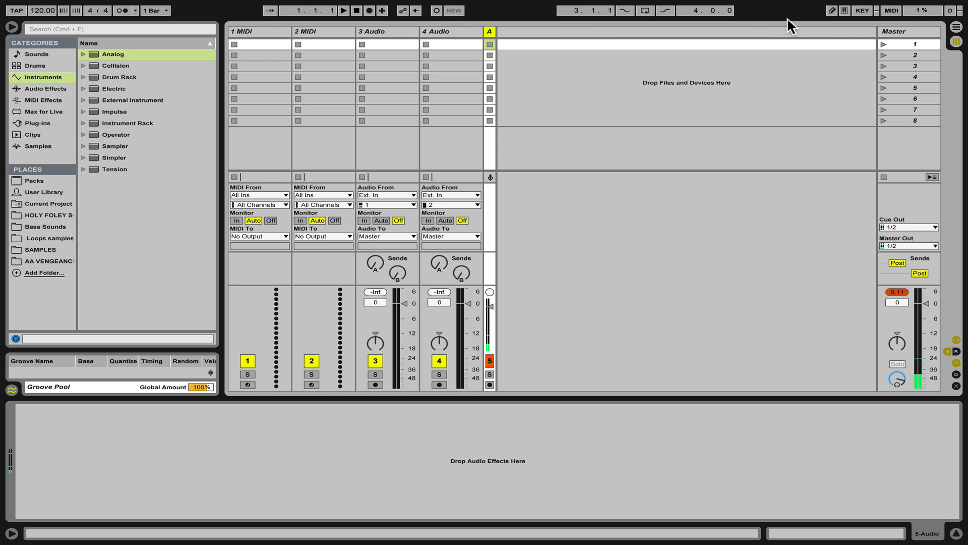
Enter key map mode and assign the M key to the Metronome.
{"action": "left_click", "coordinate": [860, 10]}
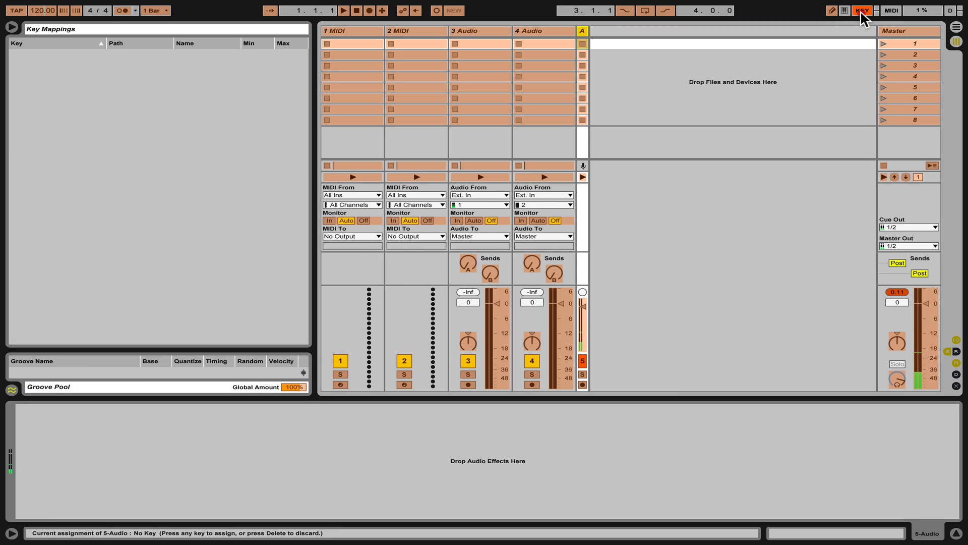
{"action": "left_click", "coordinate": [860, 11]}
{"action": "left_click", "coordinate": [860, 11]}
{"action": "left_click", "coordinate": [860, 10]}
{"action": "left_click", "coordinate": [860, 11]}
{"action": "left_click", "coordinate": [121, 11]}
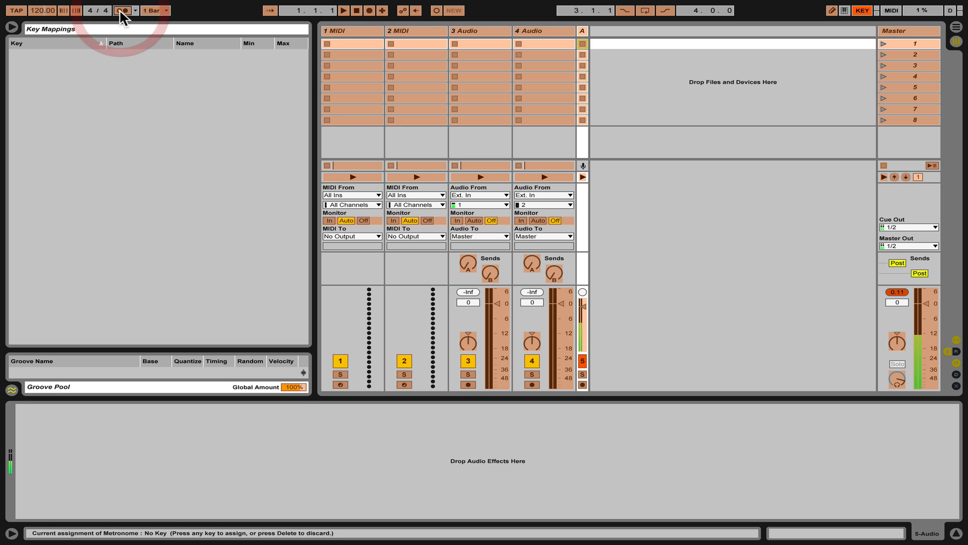
{"action": "key", "text": "m"}
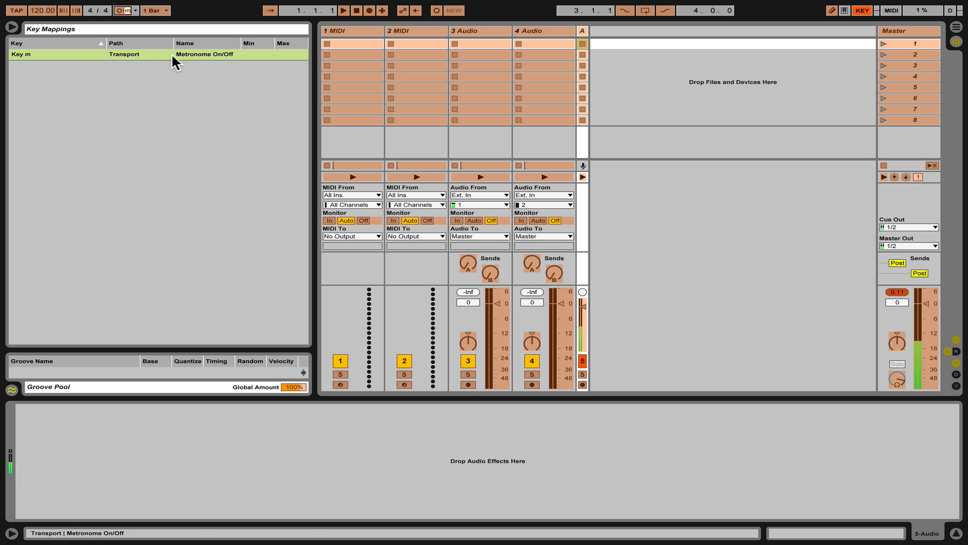
Assign the S key to Stop and the R key to Global Record.
{"action": "left_click", "coordinate": [356, 10]}
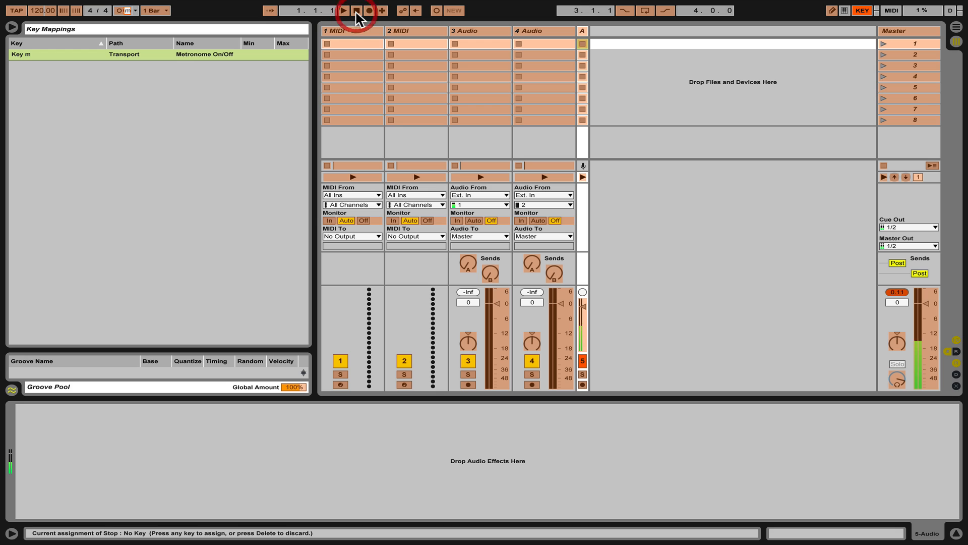
{"action": "key", "text": "s"}
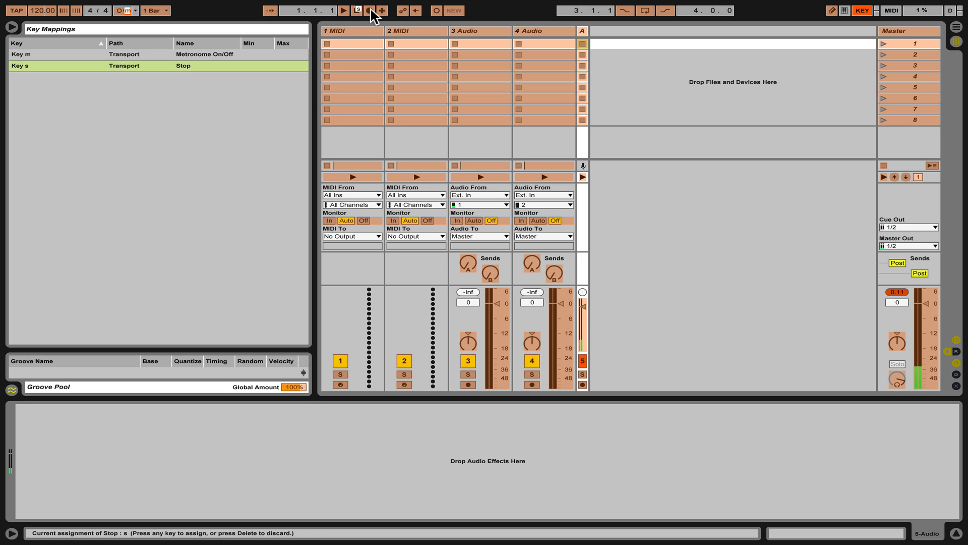
{"action": "left_click", "coordinate": [370, 10]}
{"action": "key", "text": "r"}
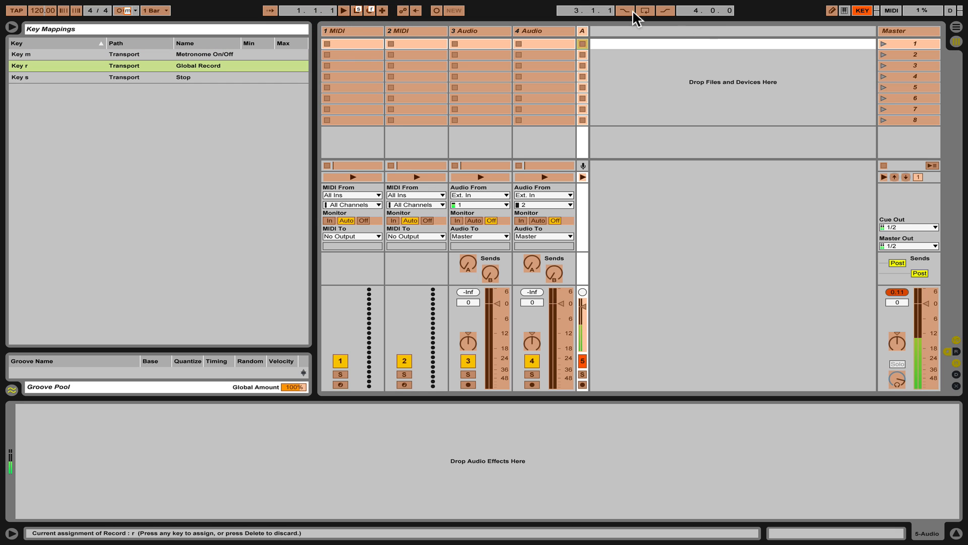
Assign the I key to Punch In and the O key to Punch Out.
{"action": "left_click", "coordinate": [628, 10]}
{"action": "key", "text": "i"}
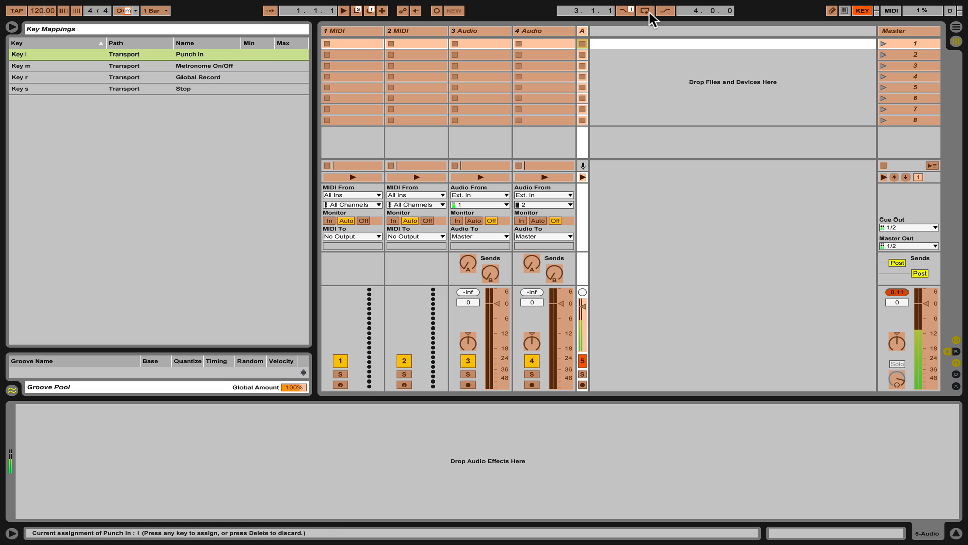
{"action": "left_click", "coordinate": [657, 9]}
{"action": "key", "text": "o"}
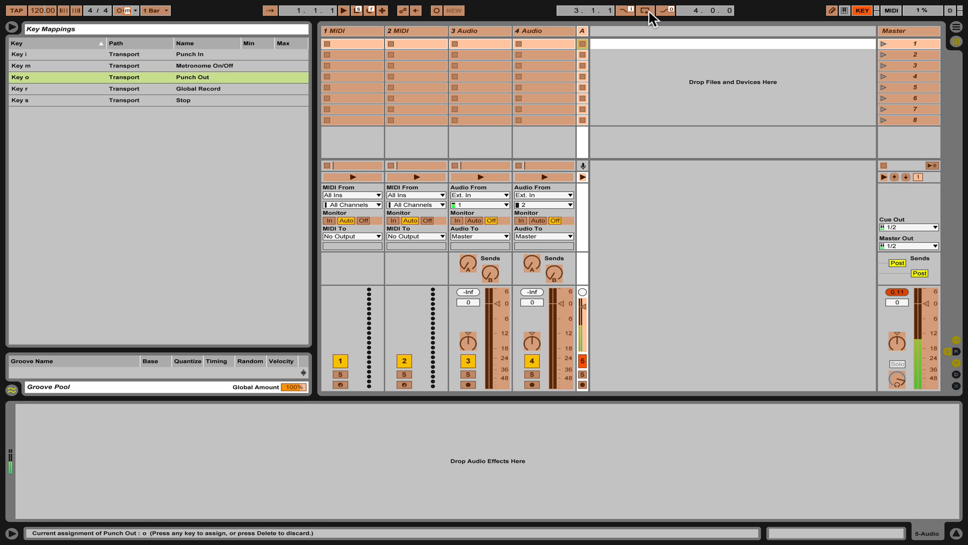
Assign the L key to Loop On/Off and leave key map mode.
{"action": "left_click", "coordinate": [645, 10]}
{"action": "key", "text": "l"}
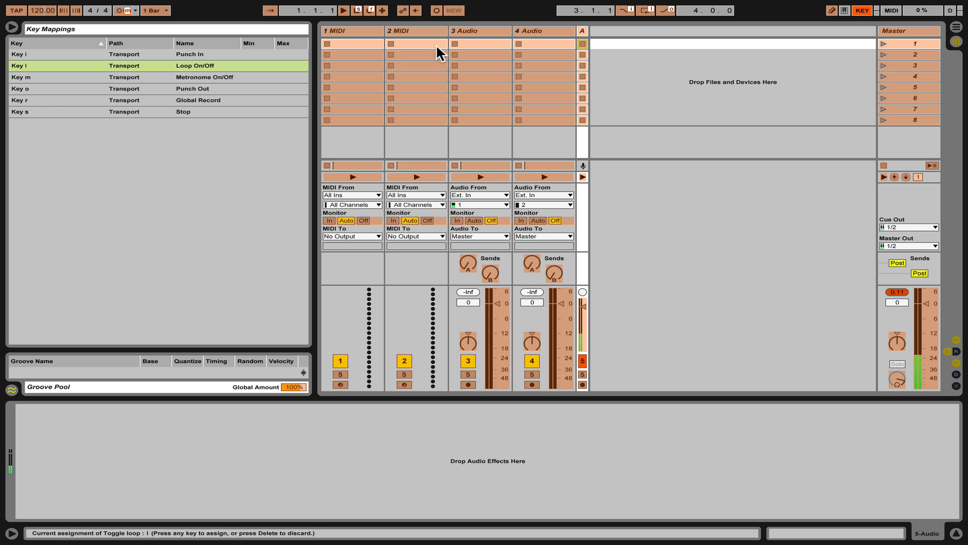
{"action": "mouse_move", "coordinate": [698, 7]}
{"action": "key", "text": "super+k"}
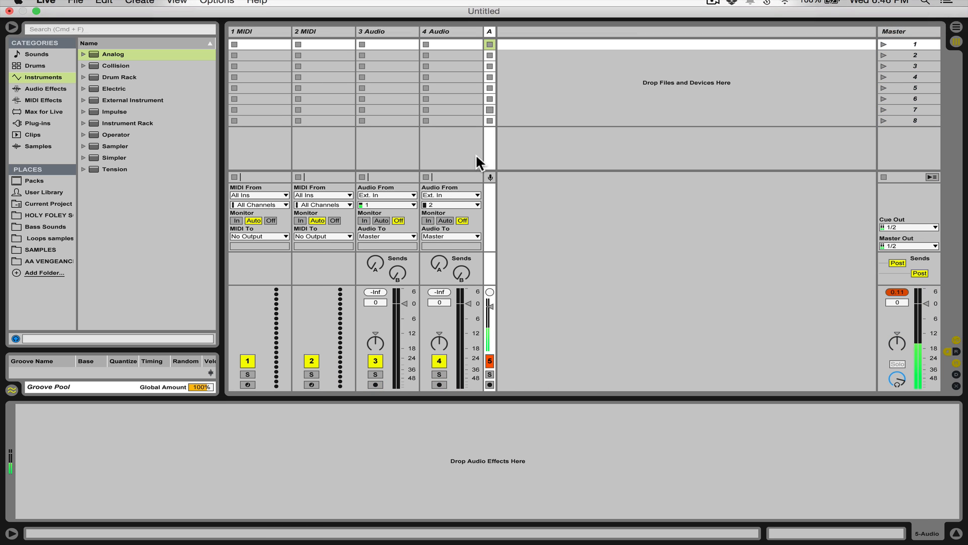
Insert four audio tracks at the start of the set, ahead of the MIDI tracks.
{"action": "left_click", "coordinate": [250, 33]}
{"action": "left_click", "coordinate": [252, 30]}
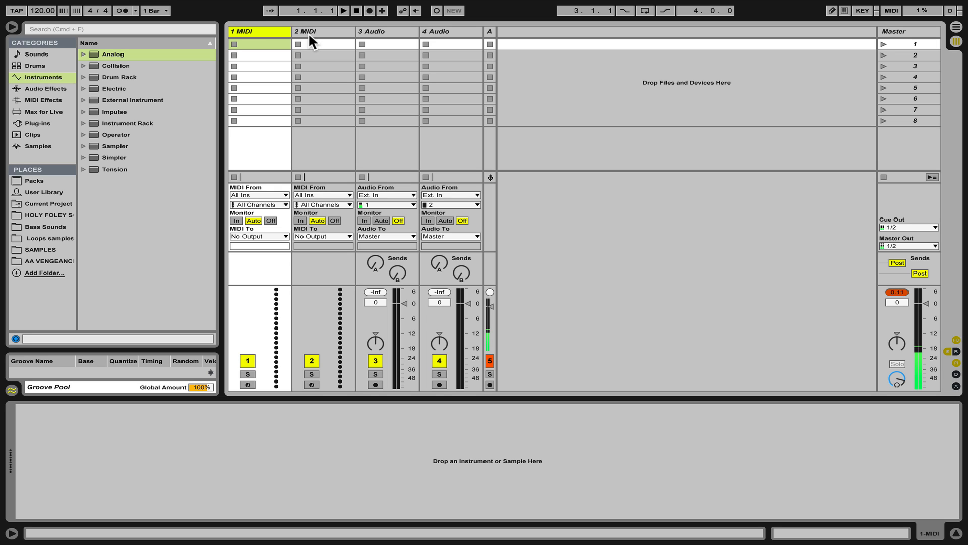
{"action": "left_click", "coordinate": [252, 31]}
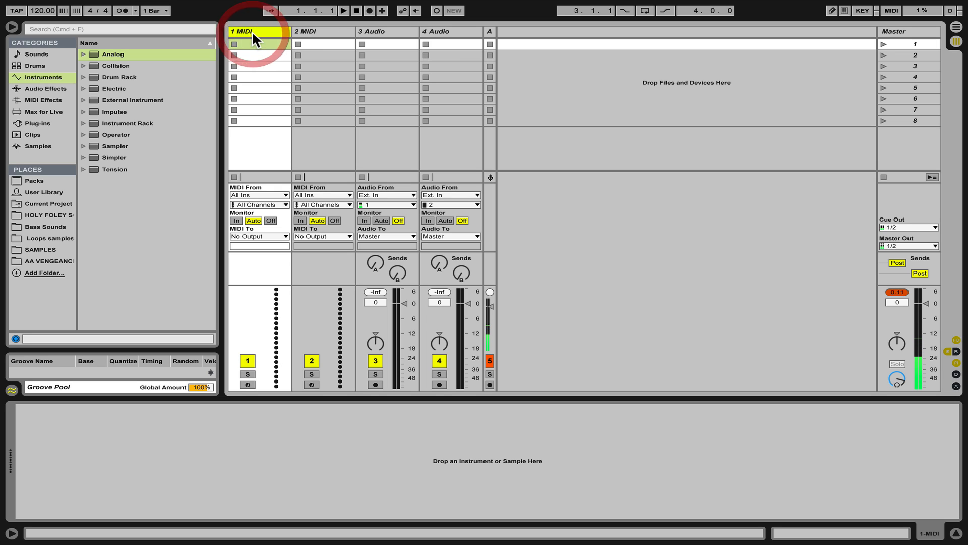
{"action": "key", "text": "super+t"}
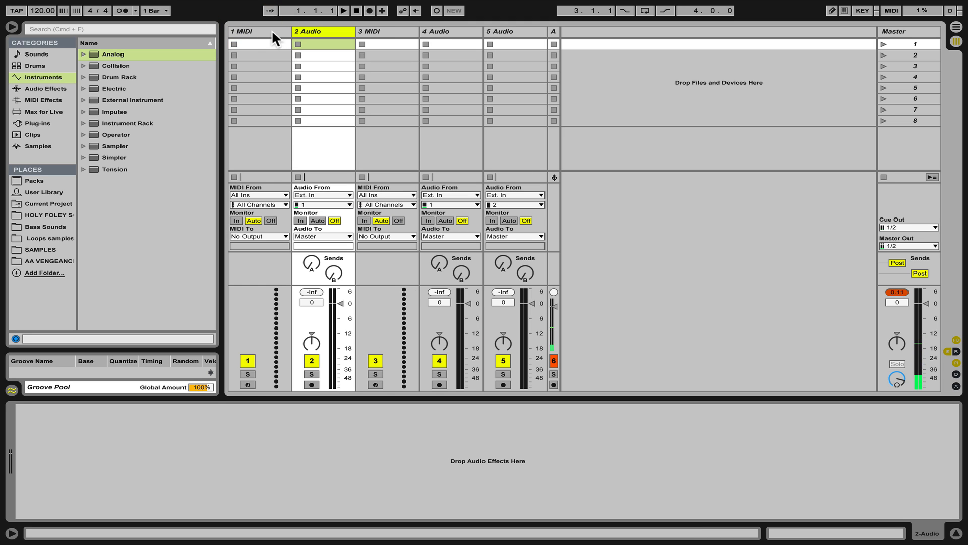
{"action": "left_click_drag", "start_coordinate": [271, 31], "coordinate": [351, 31]}
{"action": "left_click", "coordinate": [249, 30]}
{"action": "key", "text": "super+t"}
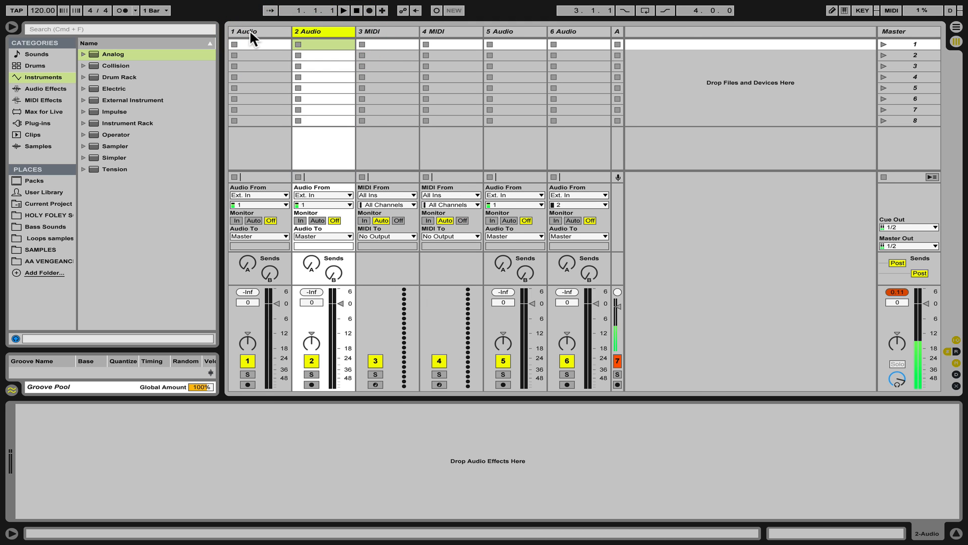
{"action": "key", "text": "super+t"}
{"action": "key", "text": "super+t"}
Select the first four audio tracks and group them.
{"action": "left_click", "coordinate": [250, 29], "text": "shift"}
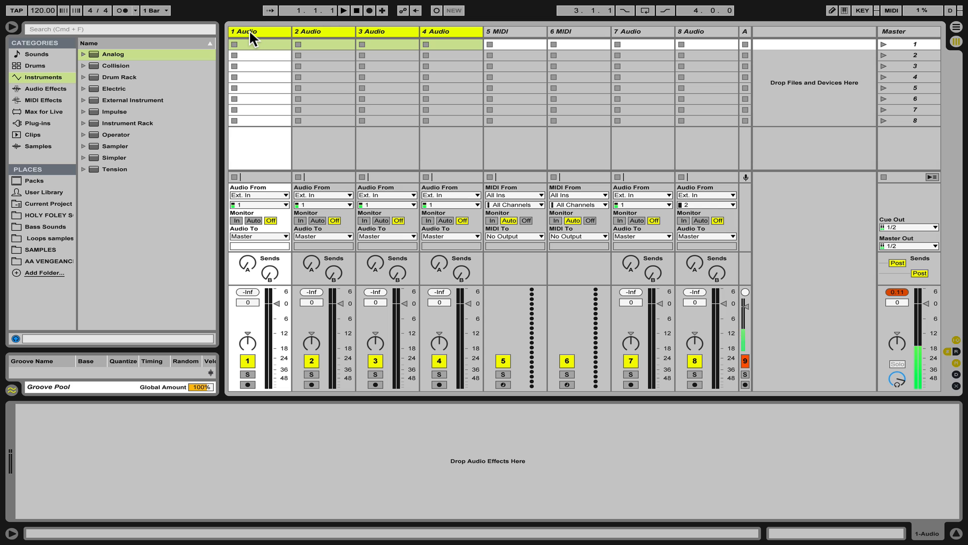
{"action": "left_click", "coordinate": [443, 29]}
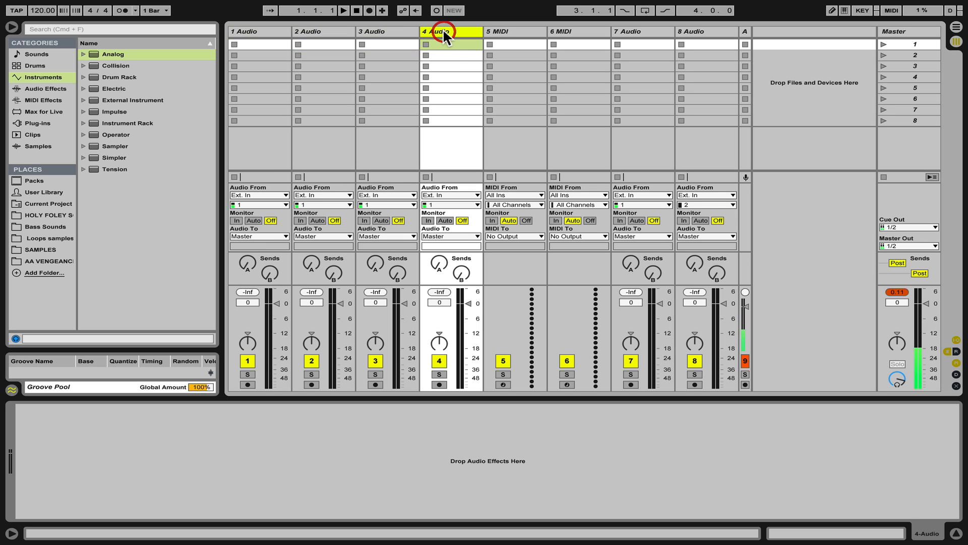
{"action": "left_click", "coordinate": [262, 29], "text": "shift"}
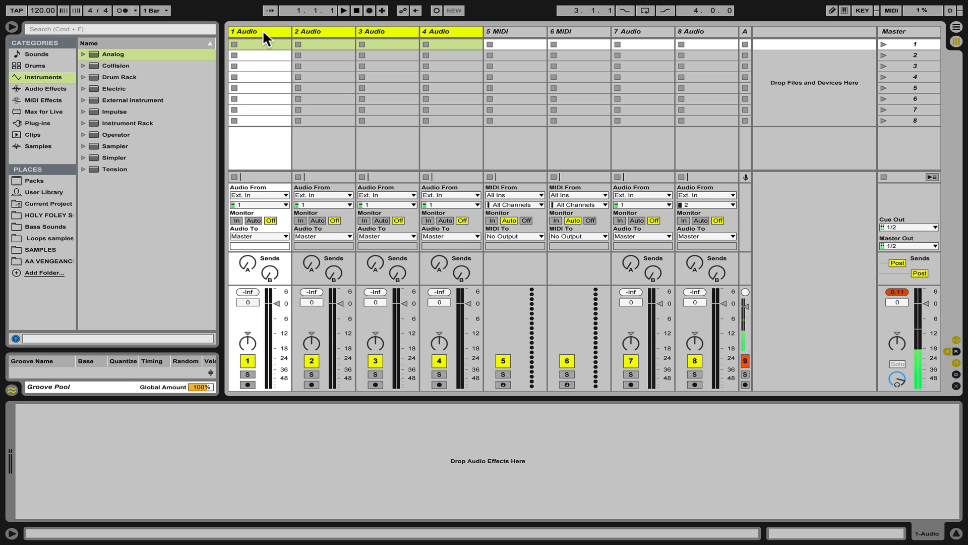
{"action": "key", "text": "super+g"}
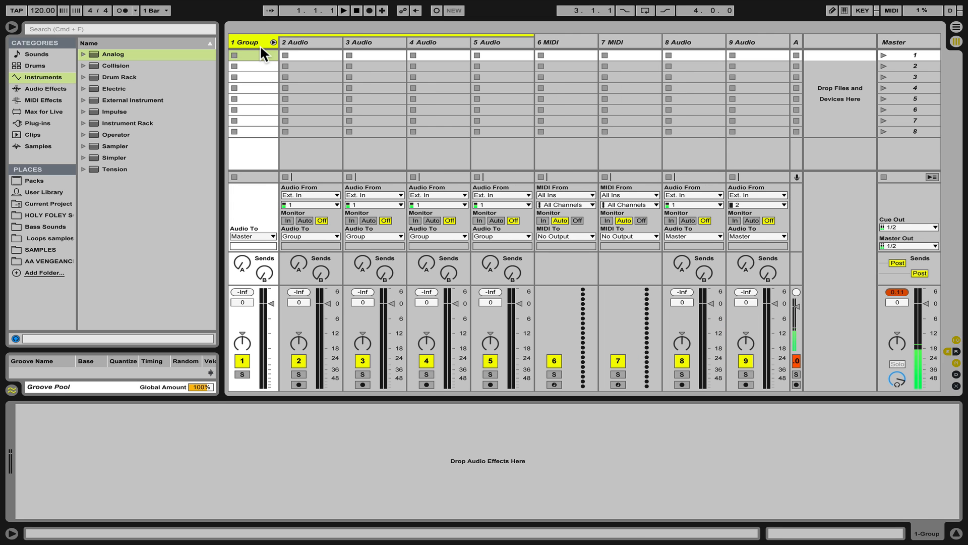
{"action": "right_click", "coordinate": [259, 44]}
{"action": "right_click", "coordinate": [297, 37]}
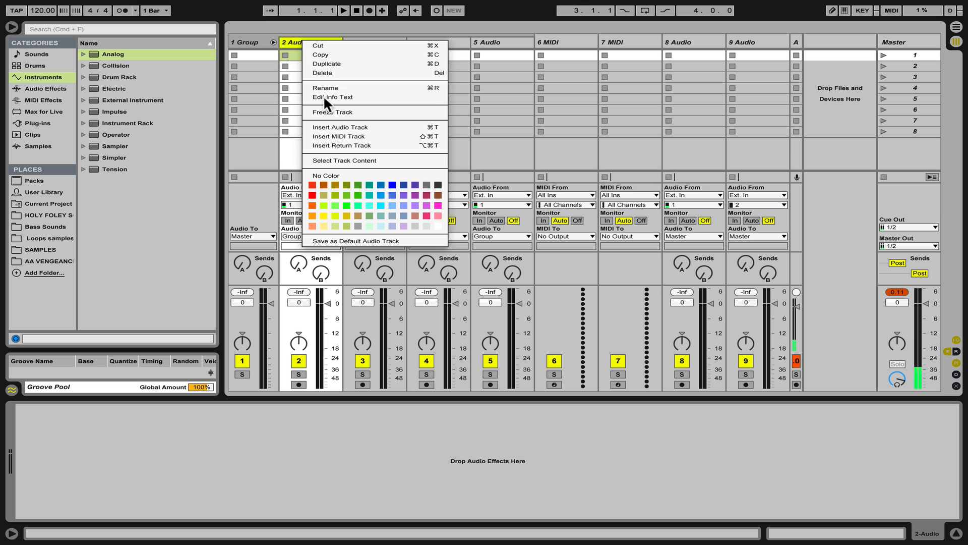
{"action": "right_click", "coordinate": [691, 43]}
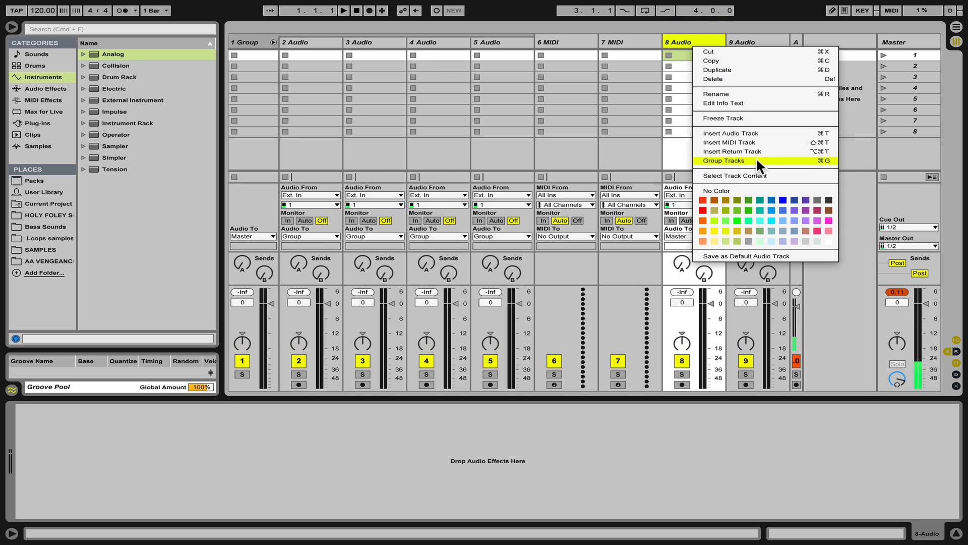
{"action": "left_click", "coordinate": [310, 40]}
Rename the group track to Drums.
{"action": "left_click", "coordinate": [262, 43]}
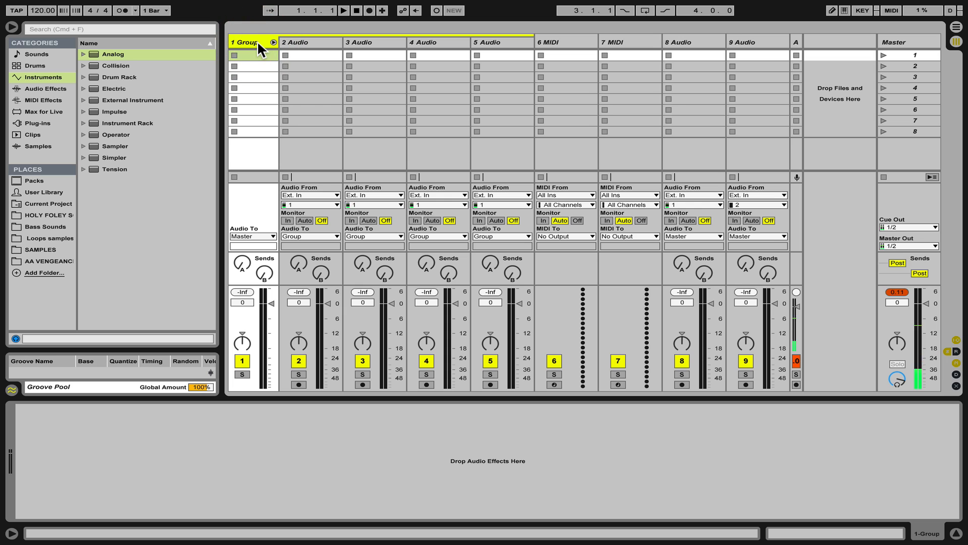
{"action": "key", "text": "super+r"}
{"action": "type", "text": "Drums"}
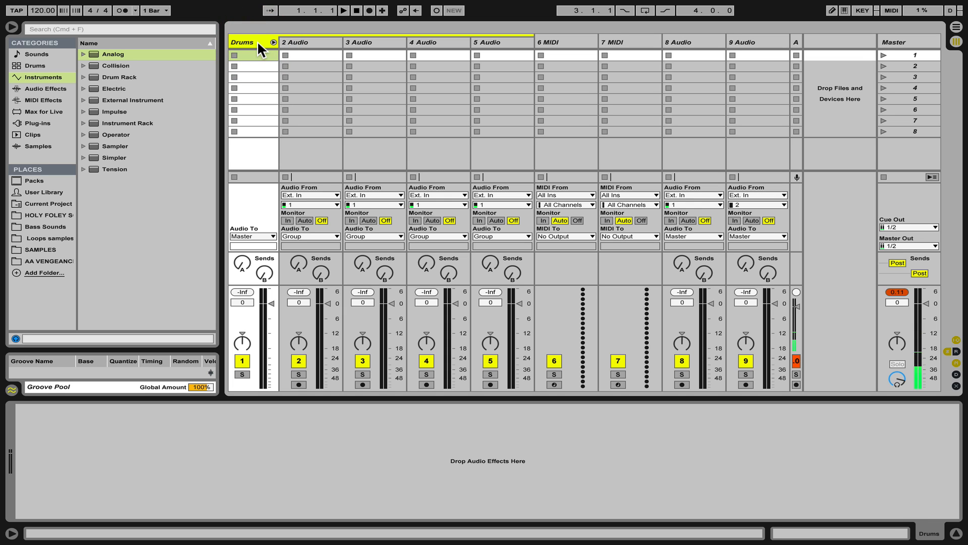
Rename the first two tracks inside the group Kick and Snare.
{"action": "left_click", "coordinate": [296, 43]}
{"action": "key", "text": "super+r"}
{"action": "type", "text": "Ki"}
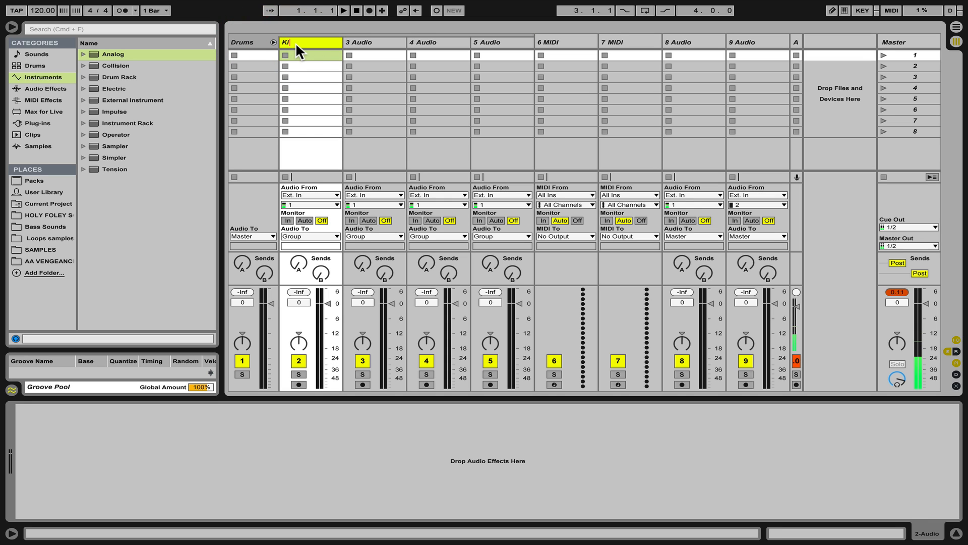
{"action": "key", "text": "Tab"}
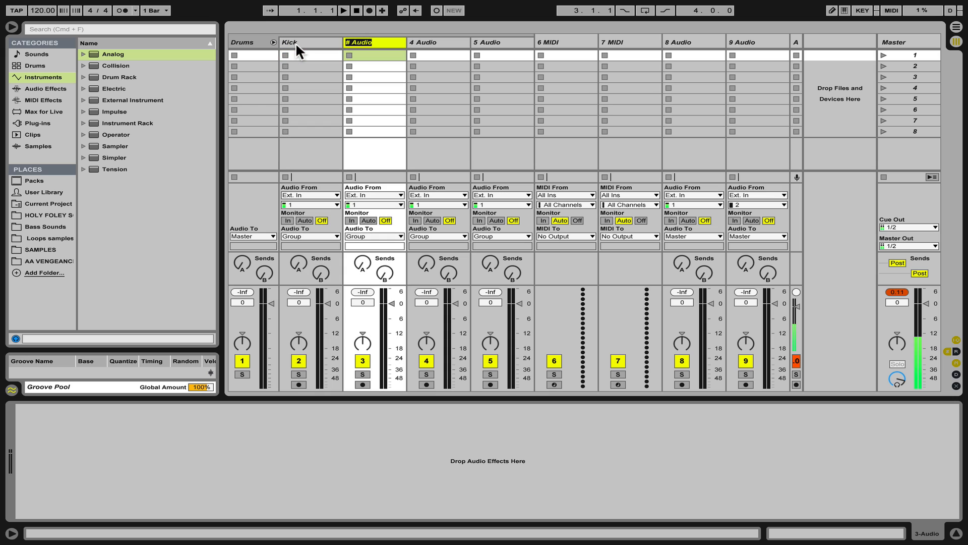
{"action": "type", "text": "Snare"}
{"action": "key", "text": "Tab"}
Rename the remaining two grouped tracks Hats and Percussion.
{"action": "type", "text": "Ha"}
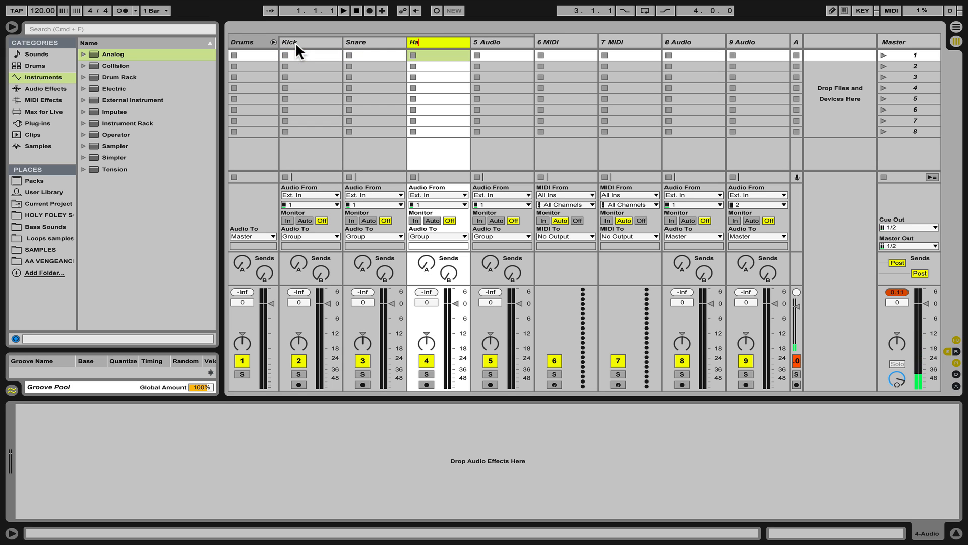
{"action": "type", "text": "ts"}
{"action": "key", "text": "Tab"}
{"action": "type", "text": "Percussion"}
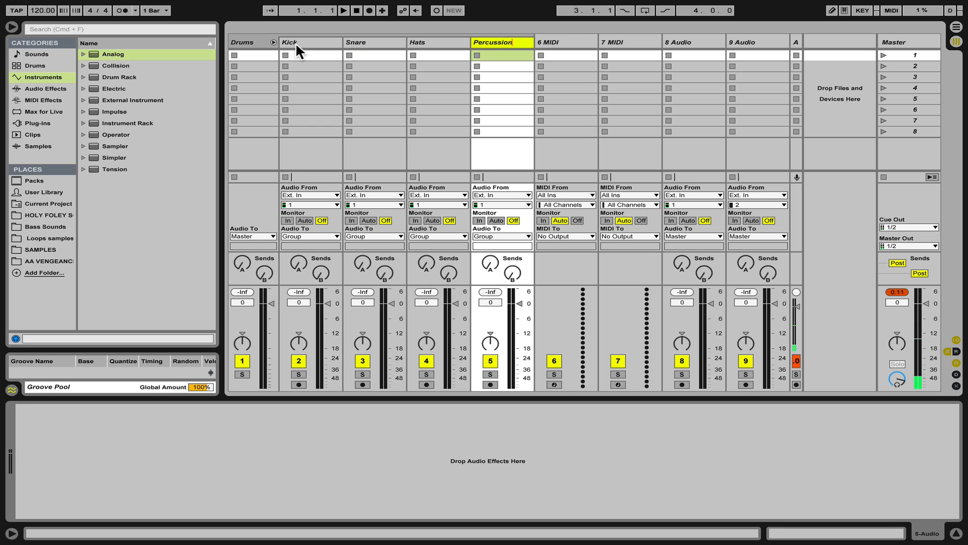
Select the Kick through Percussion tracks and set their volume to -6 dB.
{"action": "left_click", "coordinate": [296, 43]}
{"action": "left_click", "coordinate": [507, 41], "text": "shift"}
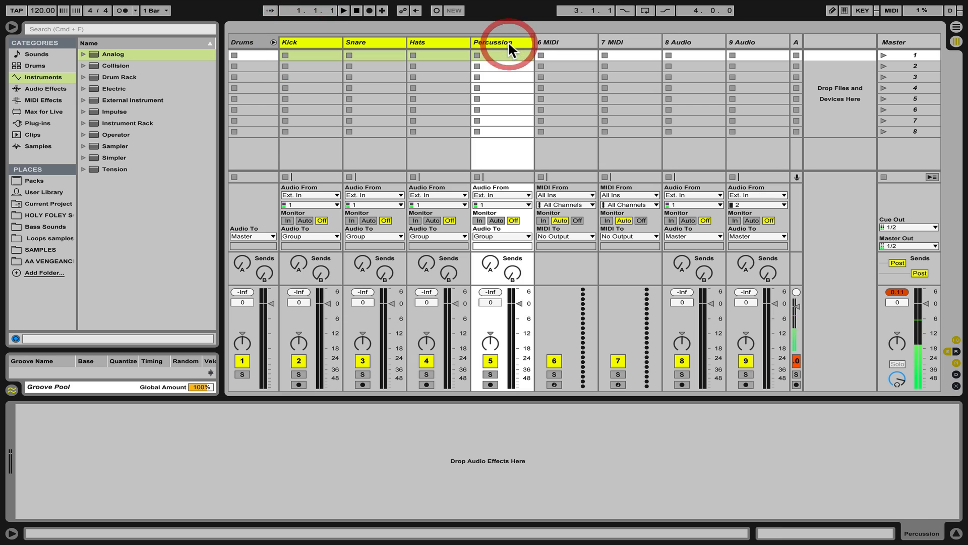
{"action": "left_click", "coordinate": [298, 302]}
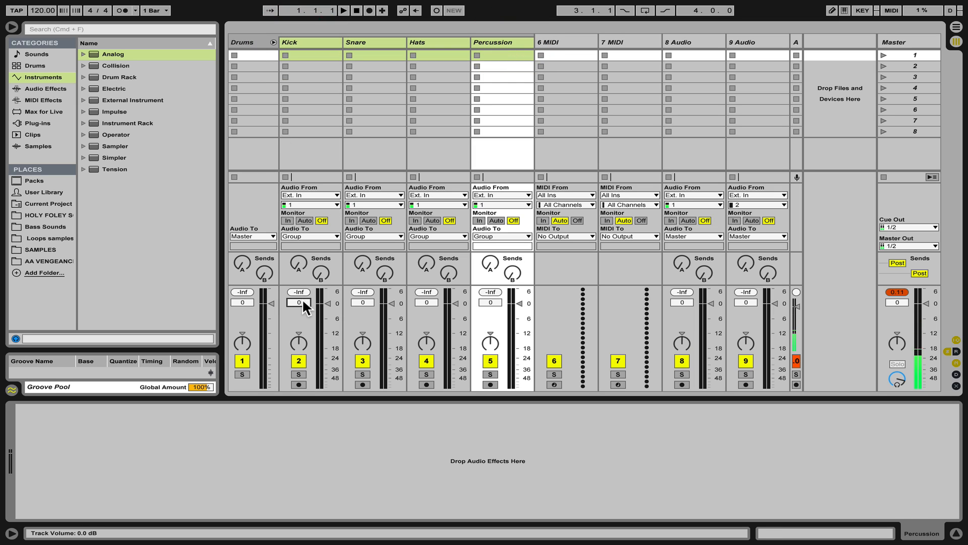
{"action": "type", "text": "-6"}
{"action": "key", "text": "Return"}
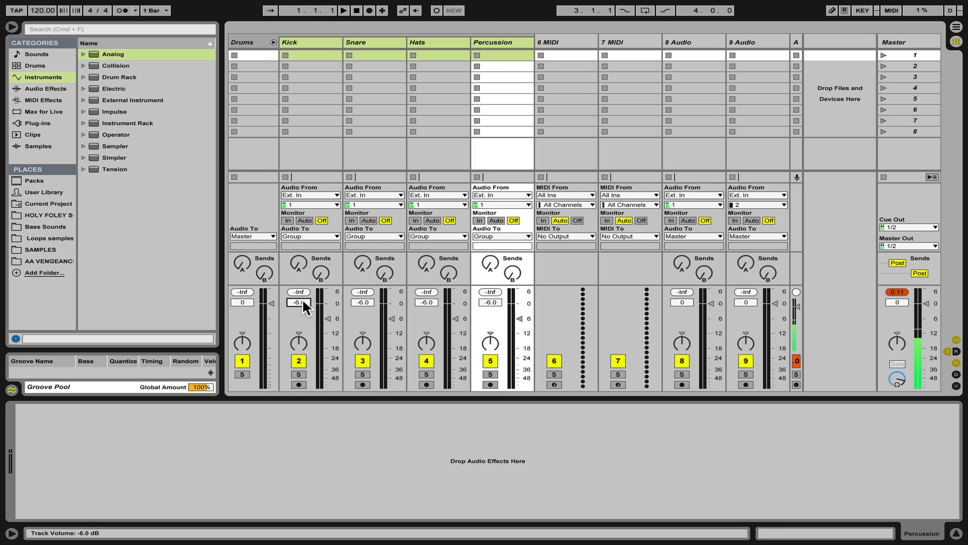
Set the Drums group track volume to -3 dB.
{"action": "left_click", "coordinate": [243, 302]}
{"action": "type", "text": "-"}
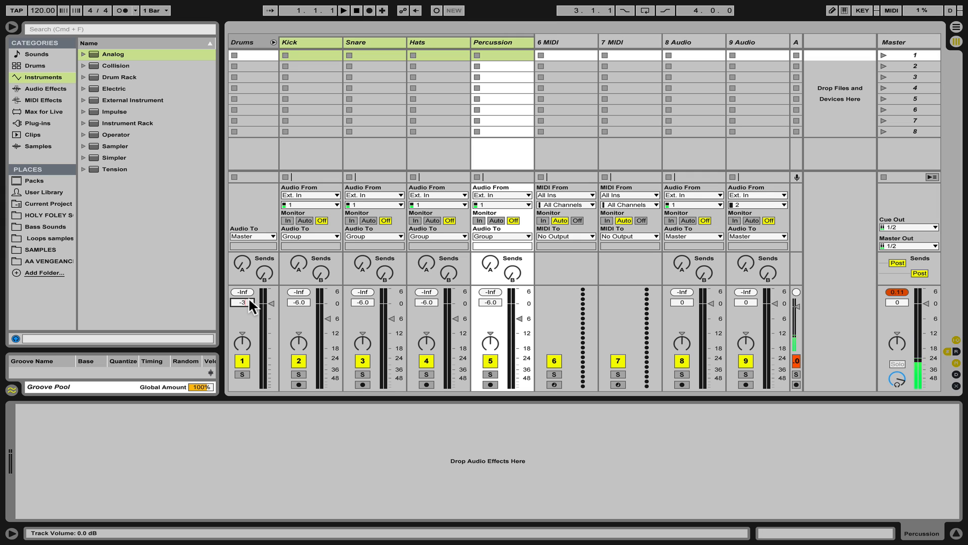
{"action": "type", "text": "3"}
{"action": "key", "text": "Return"}
Fold the Drums group track to hide its member tracks.
{"action": "left_click", "coordinate": [273, 40]}
{"action": "left_click", "coordinate": [273, 39]}
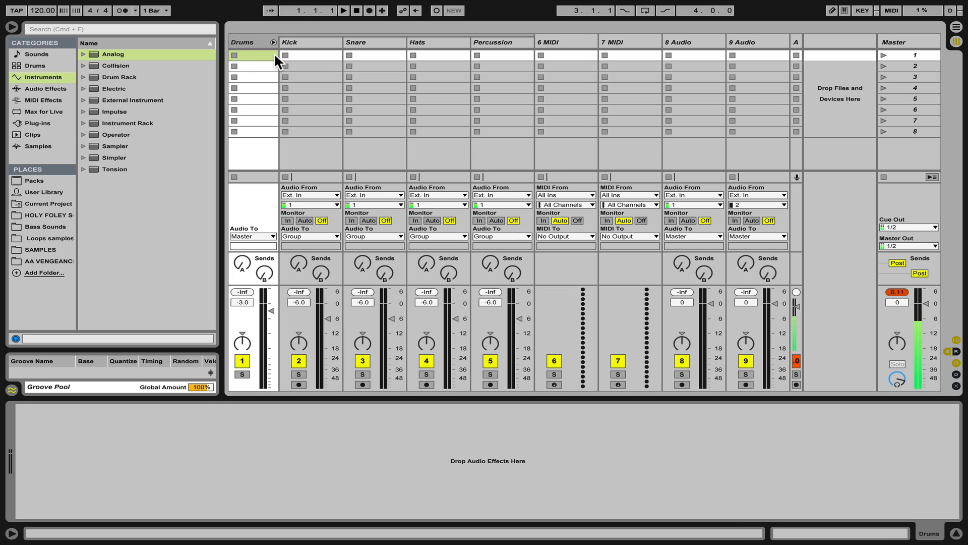
{"action": "left_click", "coordinate": [501, 42]}
{"action": "left_click", "coordinate": [289, 42], "text": "shift"}
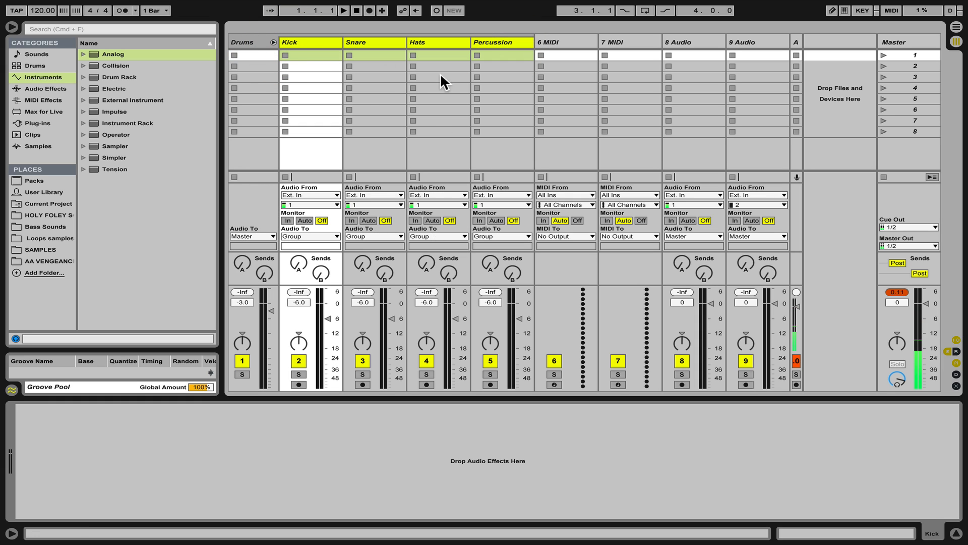
{"action": "left_click", "coordinate": [272, 42]}
{"action": "left_click", "coordinate": [274, 43]}
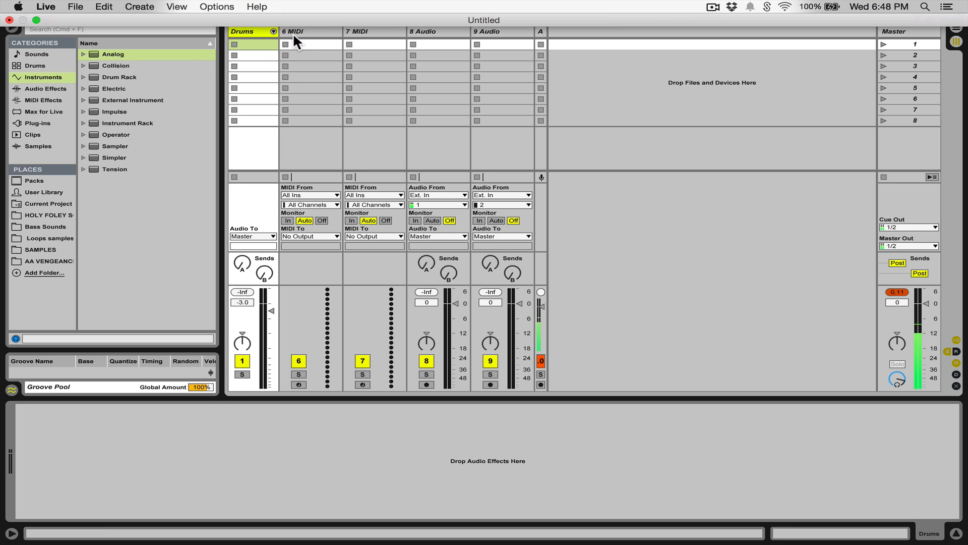
Group the two new MIDI tracks together.
{"action": "left_click", "coordinate": [329, 128]}
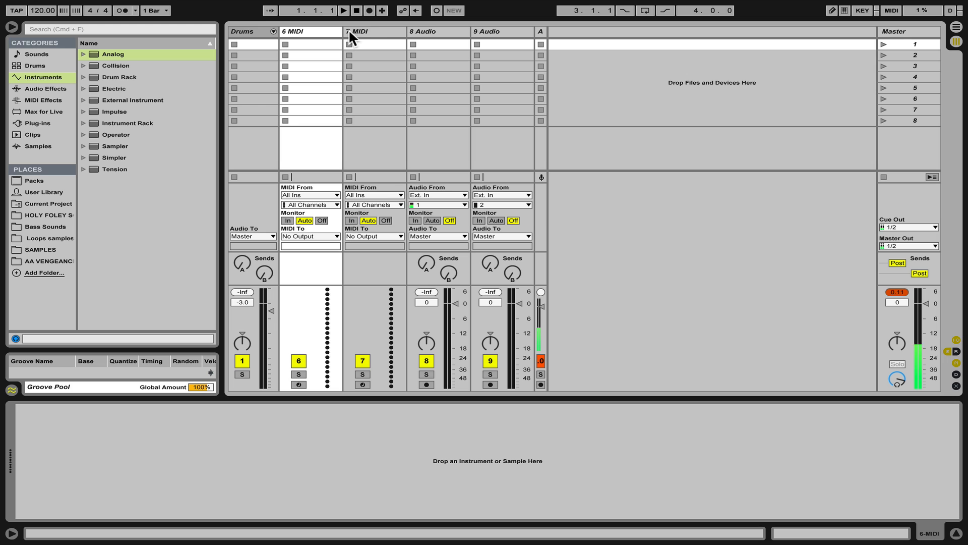
{"action": "left_click", "coordinate": [378, 30], "text": "shift"}
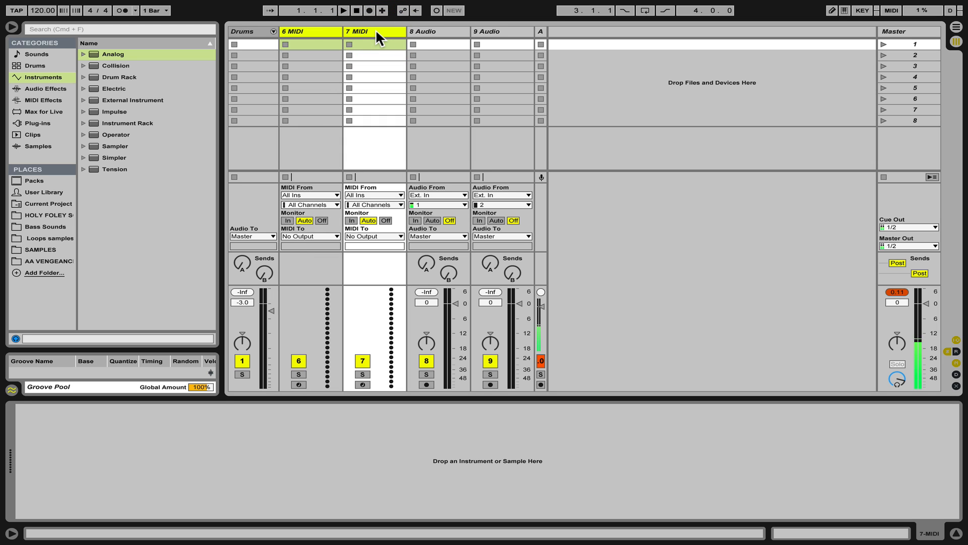
{"action": "key", "text": "super+g"}
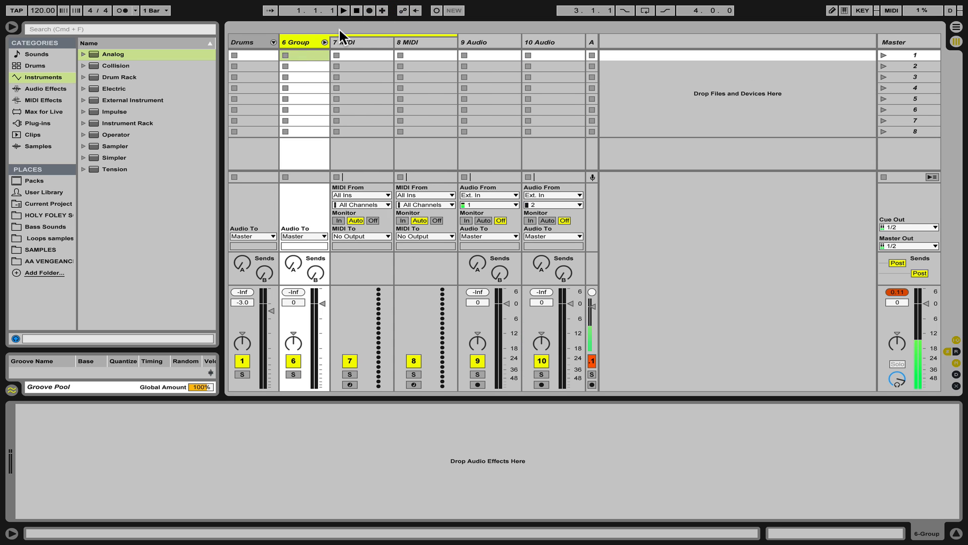
Rename the new group track Bass.
{"action": "left_click", "coordinate": [300, 41]}
{"action": "key", "text": "super+r"}
{"action": "type", "text": "Bass"}
{"action": "key", "text": "Return"}
Rename the two tracks inside the Bass group Bass1 and Bass2.
{"action": "left_click", "coordinate": [355, 40]}
{"action": "key", "text": "super+r"}
{"action": "type", "text": "Bass"}
{"action": "key", "text": "Tab"}
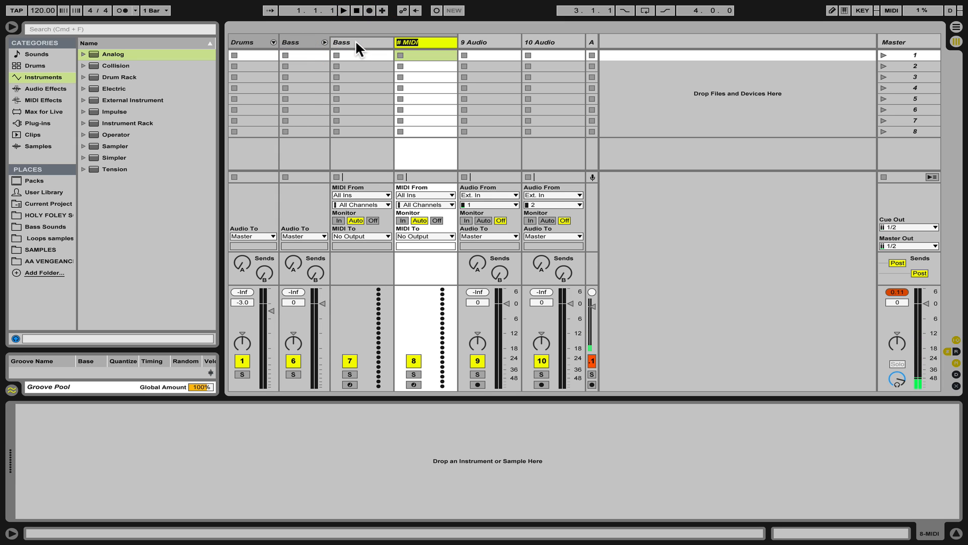
{"action": "type", "text": "bass2"}
{"action": "left_click", "coordinate": [355, 40]}
{"action": "type", "text": "1"}
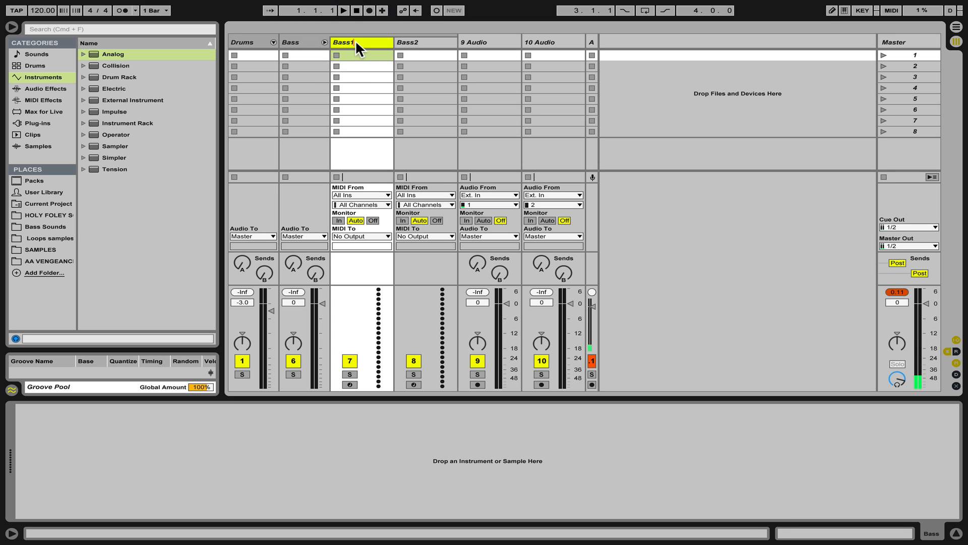
Set the Bass group track volume to -3 dB.
{"action": "left_click", "coordinate": [363, 77]}
{"action": "left_click", "coordinate": [433, 41]}
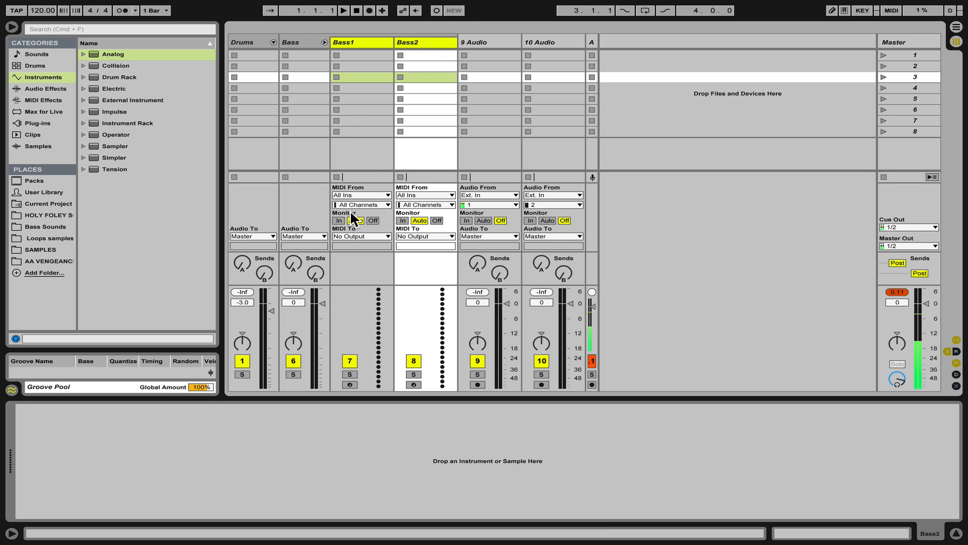
{"action": "left_click", "coordinate": [350, 42]}
{"action": "left_click", "coordinate": [300, 39]}
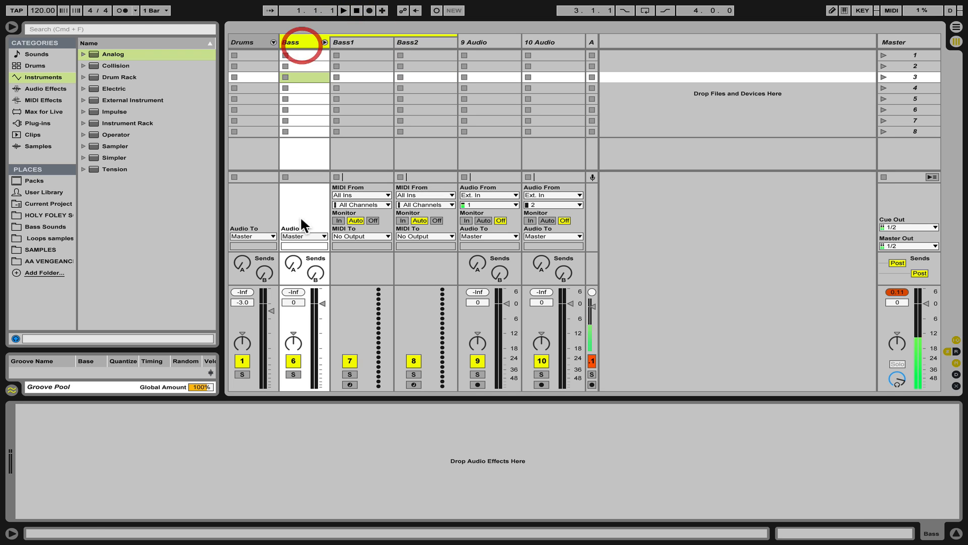
{"action": "type", "text": "-3"}
{"action": "key", "text": "Return"}
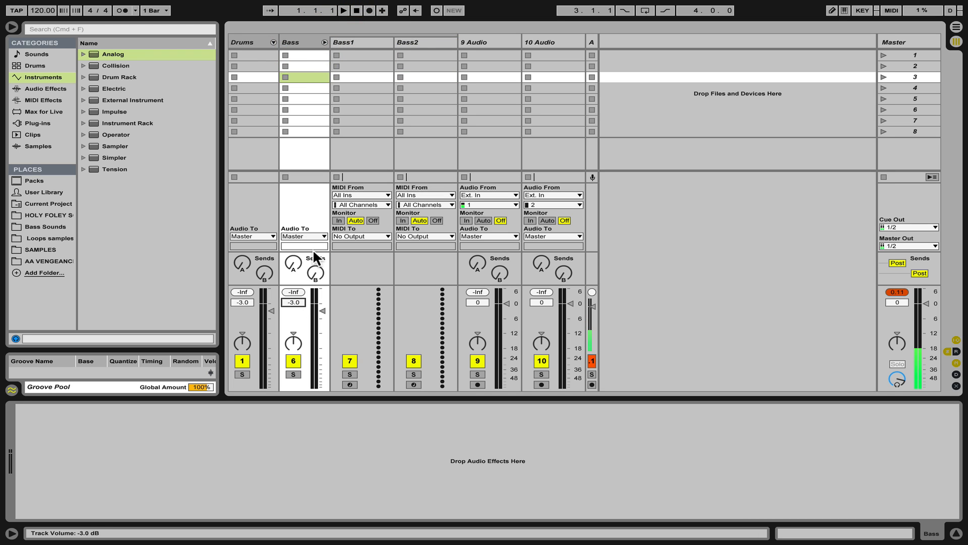
Load an Operator instrument onto both the Bass1 and Bass2 tracks.
{"action": "left_click", "coordinate": [357, 44]}
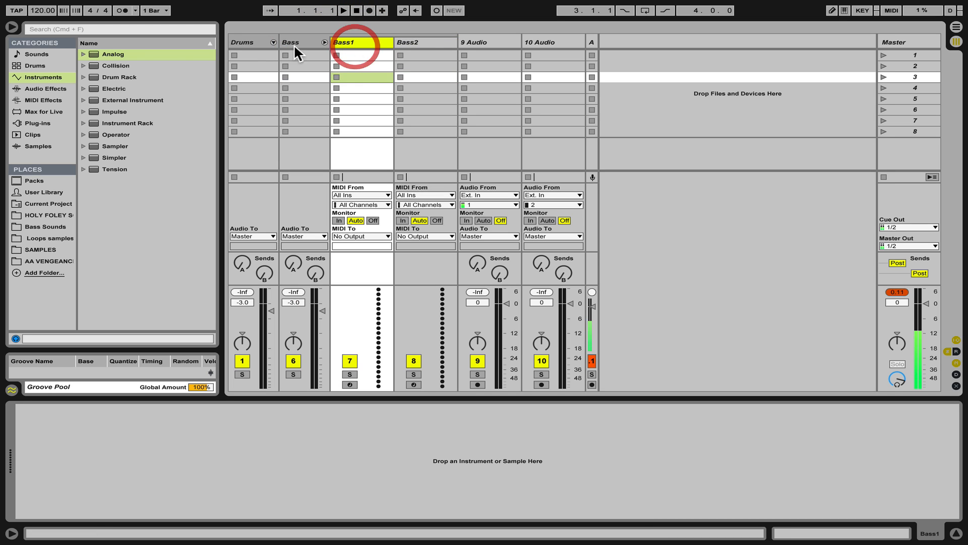
{"action": "double_click", "coordinate": [105, 133]}
{"action": "left_click", "coordinate": [415, 34]}
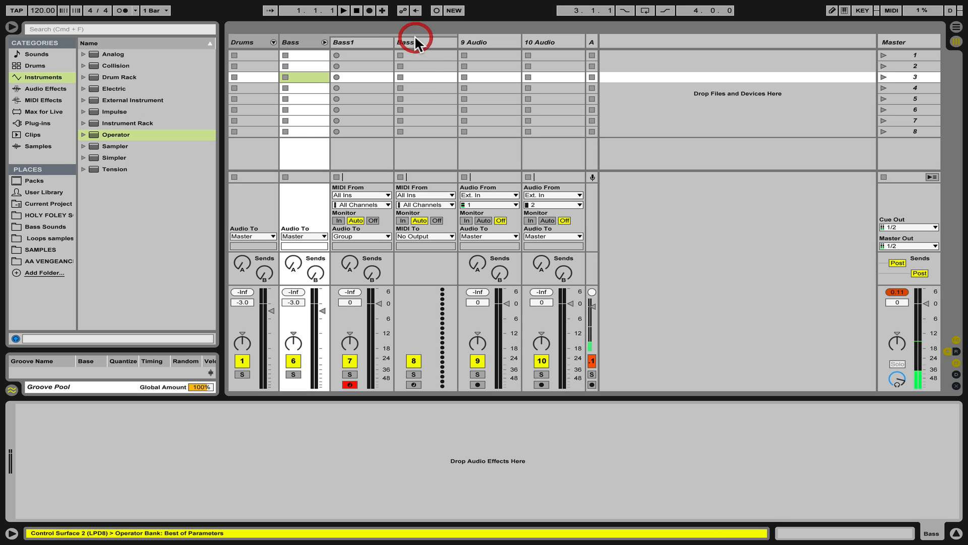
{"action": "left_click", "coordinate": [411, 40]}
{"action": "double_click", "coordinate": [108, 133]}
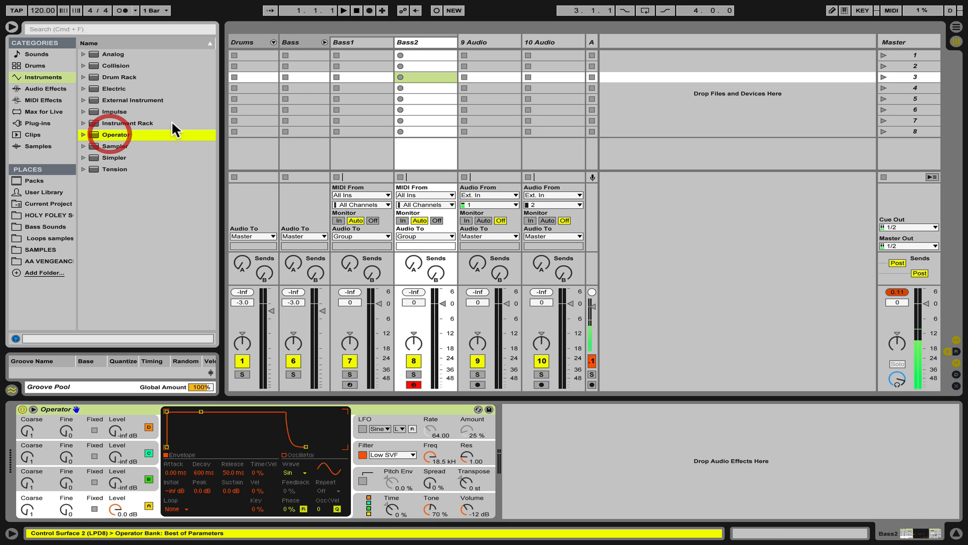
Select the Bass1 and Bass2 tracks and set their volume to -6 dB.
{"action": "left_click", "coordinate": [356, 40]}
{"action": "left_click", "coordinate": [427, 40]}
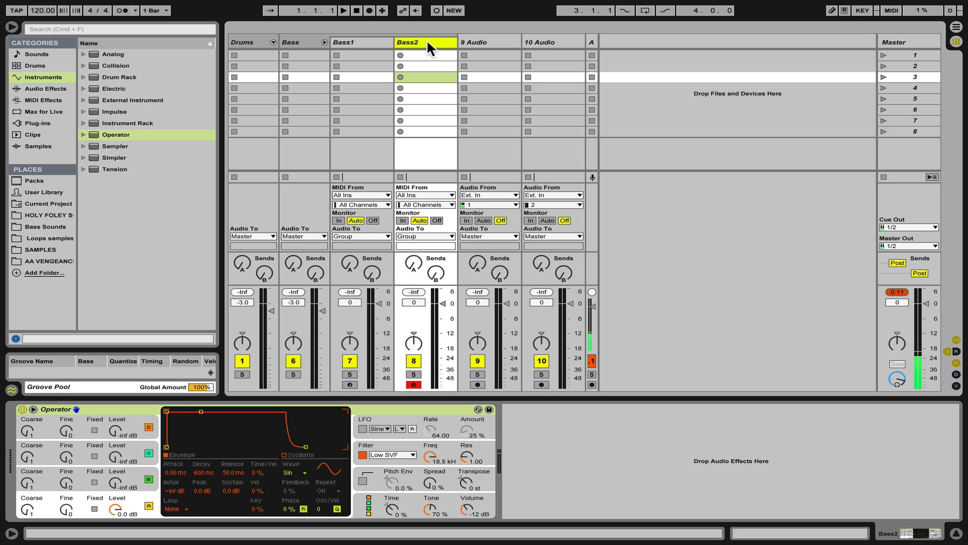
{"action": "left_click", "coordinate": [353, 38]}
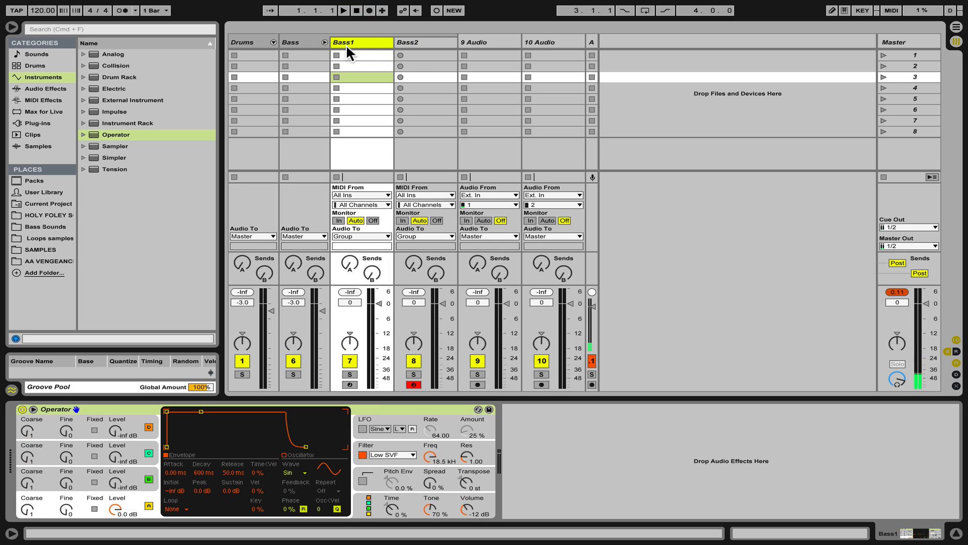
{"action": "left_click", "coordinate": [356, 307]}
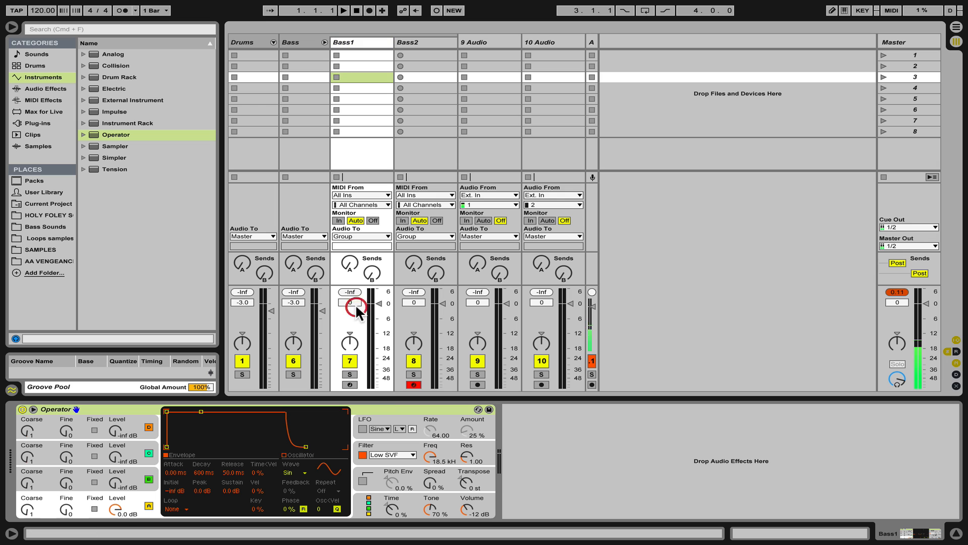
{"action": "left_click", "coordinate": [360, 45]}
{"action": "left_click", "coordinate": [431, 43], "text": "shift"}
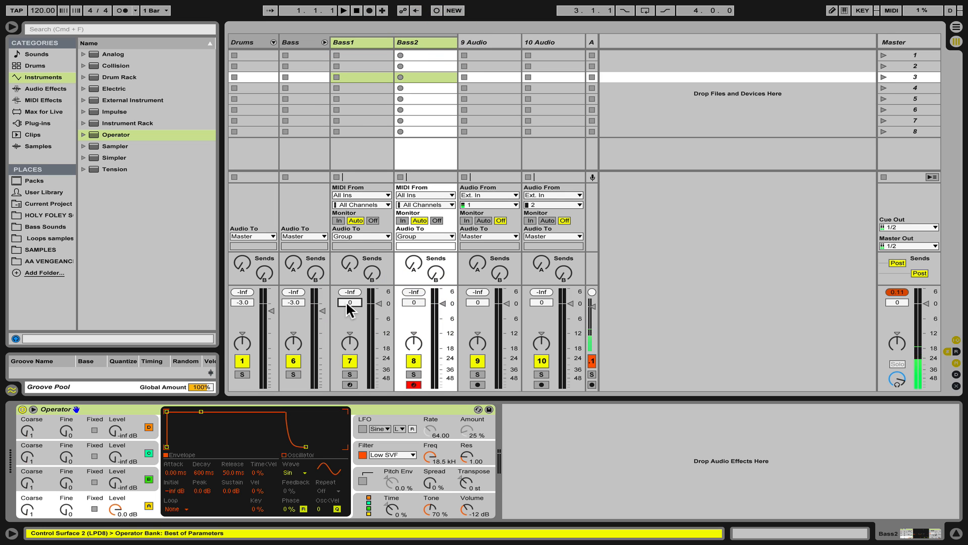
{"action": "left_click", "coordinate": [347, 303]}
{"action": "type", "text": "-6"}
{"action": "key", "text": "Return"}
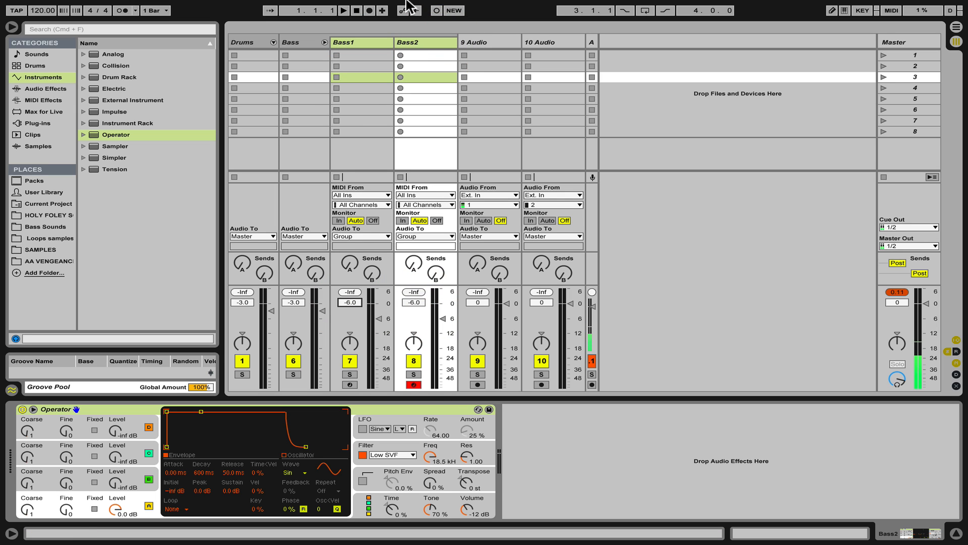
Fold the Bass group track and insert three new MIDI tracks.
{"action": "left_click", "coordinate": [325, 43]}
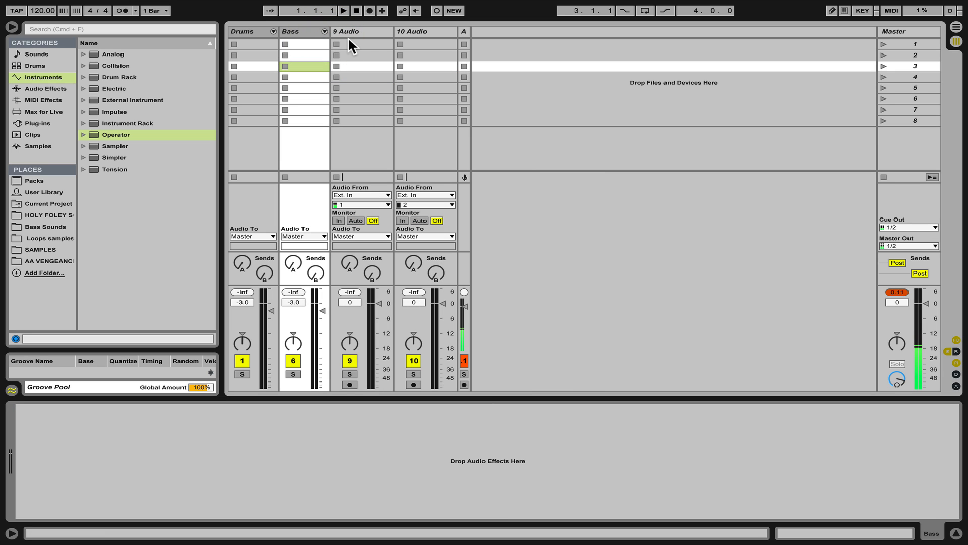
{"action": "key", "text": "super+shift+t"}
{"action": "key", "text": "super+shift+t"}
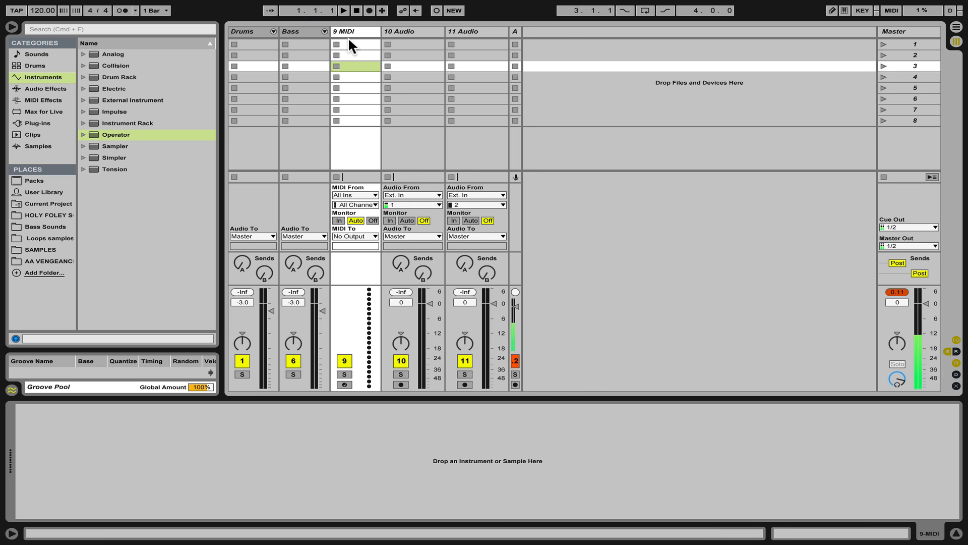
{"action": "key", "text": "super+shift+t"}
Group the three new MIDI tracks and name the group Synths.
{"action": "left_click", "coordinate": [362, 30], "text": "shift"}
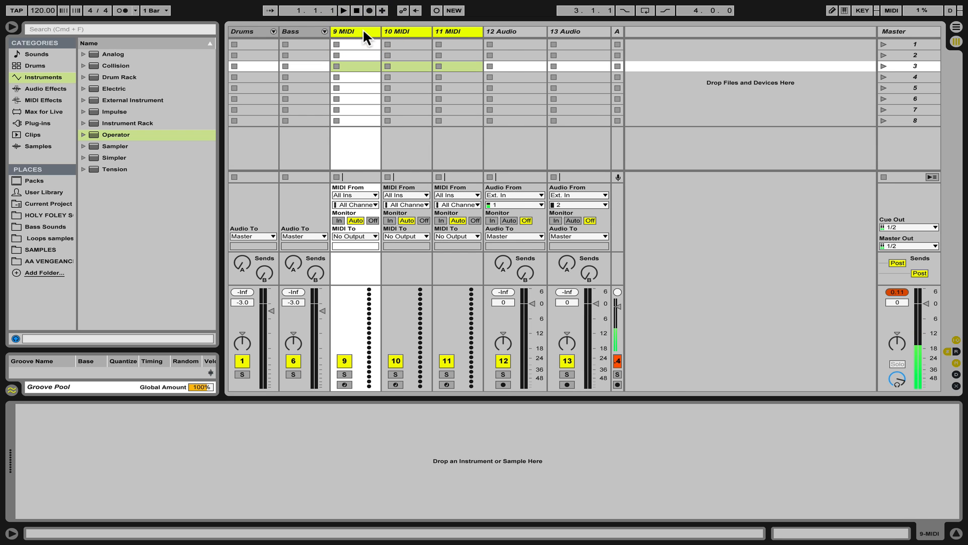
{"action": "key", "text": "super+g"}
{"action": "double_click", "coordinate": [359, 41]}
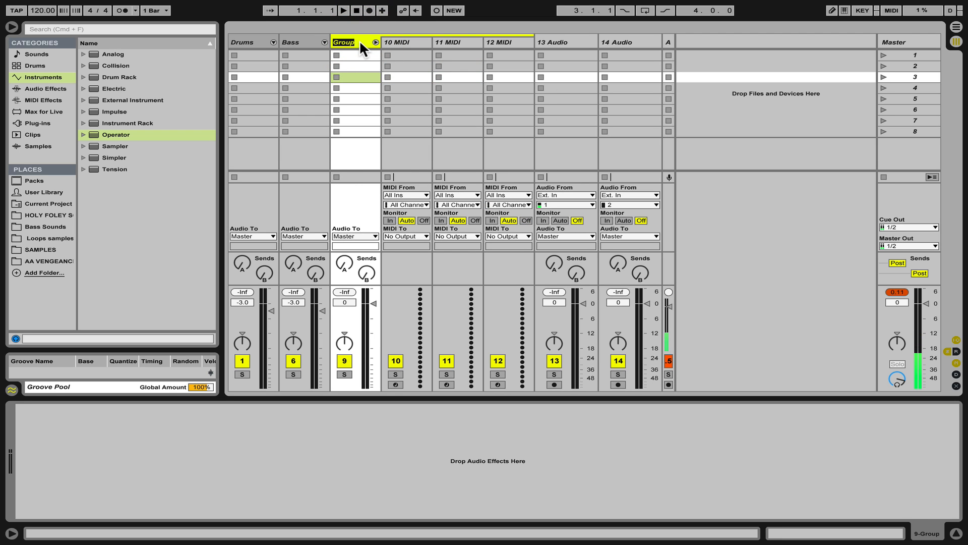
{"action": "type", "text": "Synths"}
Rename the three tracks inside the Synths group Synth1, Synth2 and Synth3.
{"action": "left_click", "coordinate": [391, 40]}
{"action": "key", "text": "super+r"}
{"action": "type", "text": "Syn"}
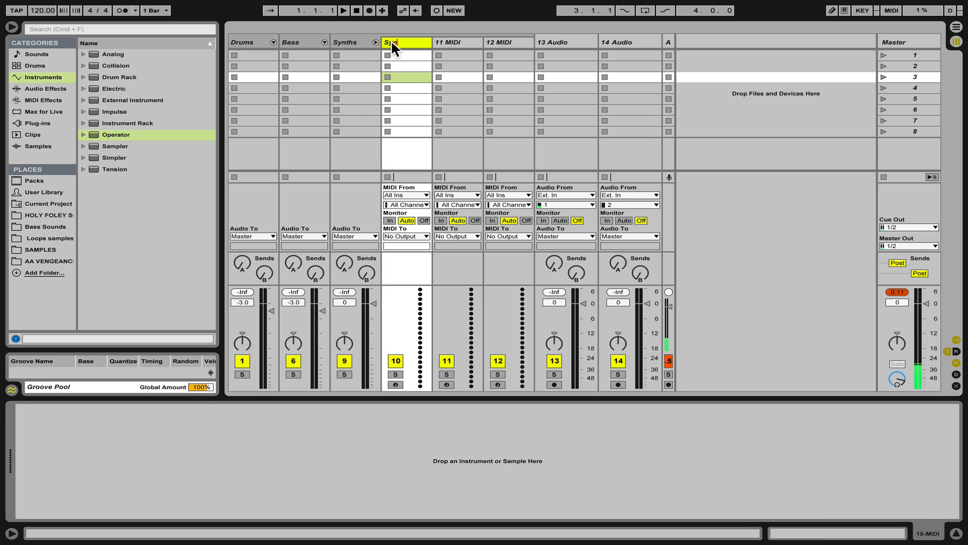
{"action": "type", "text": "th1"}
{"action": "key", "text": "Tab"}
{"action": "type", "text": "Synth2"}
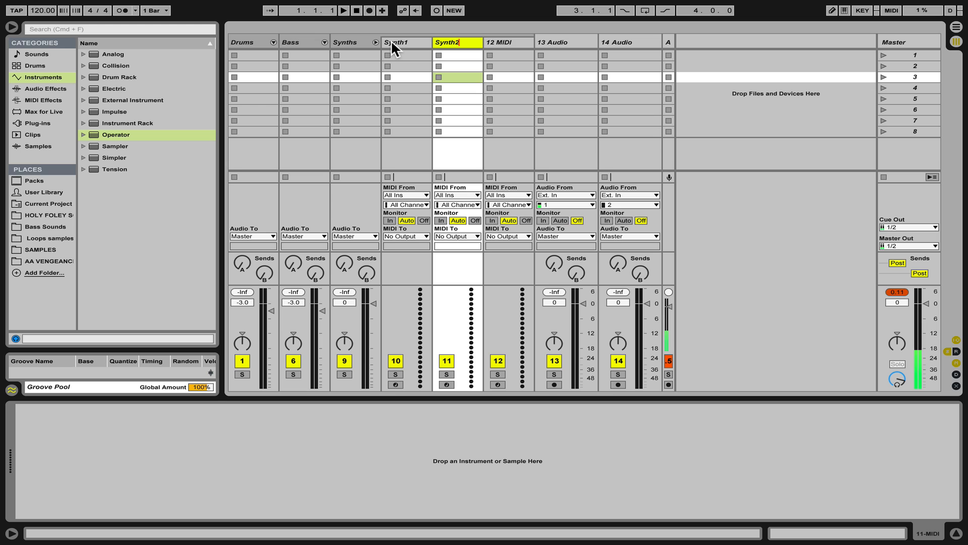
{"action": "key", "text": "Tab"}
{"action": "type", "text": "Synth"}
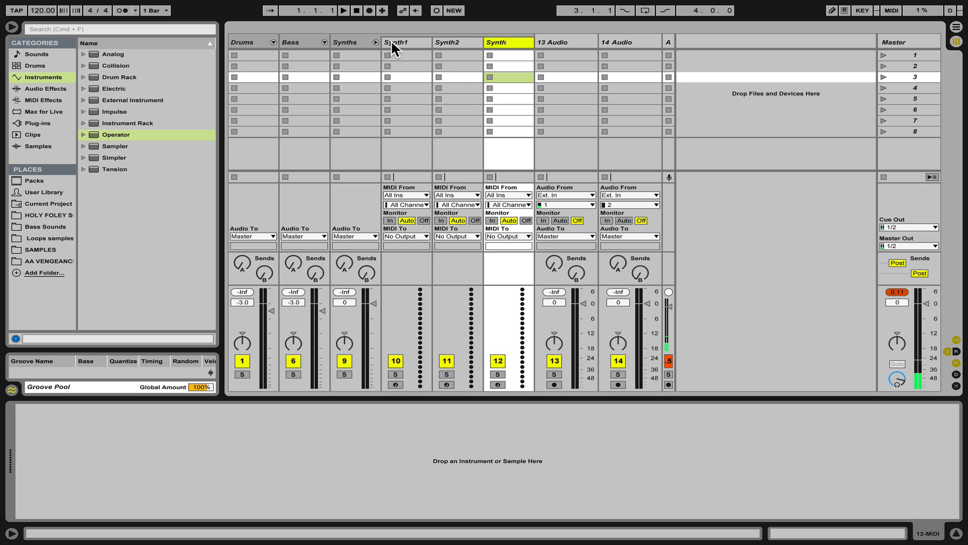
{"action": "type", "text": "3"}
Load Operator onto Synth1 and Synth2 and a Sampler onto Synth3.
{"action": "left_click", "coordinate": [391, 40]}
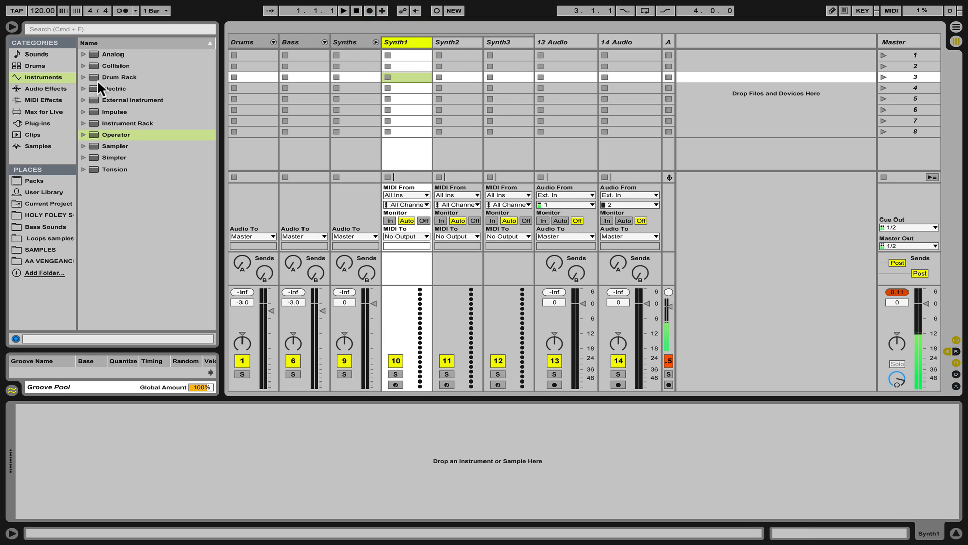
{"action": "double_click", "coordinate": [108, 134]}
{"action": "left_click", "coordinate": [462, 40]}
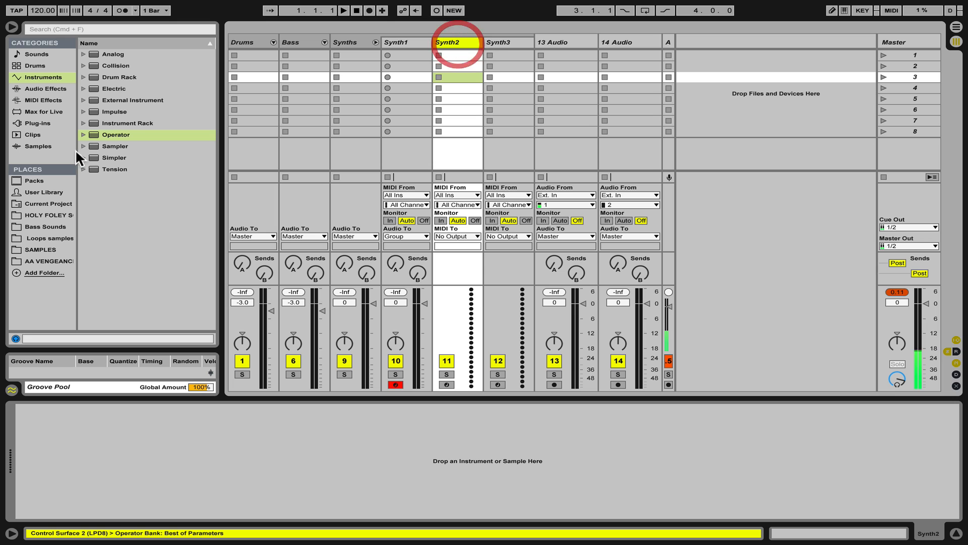
{"action": "double_click", "coordinate": [116, 134]}
{"action": "left_click", "coordinate": [498, 40]}
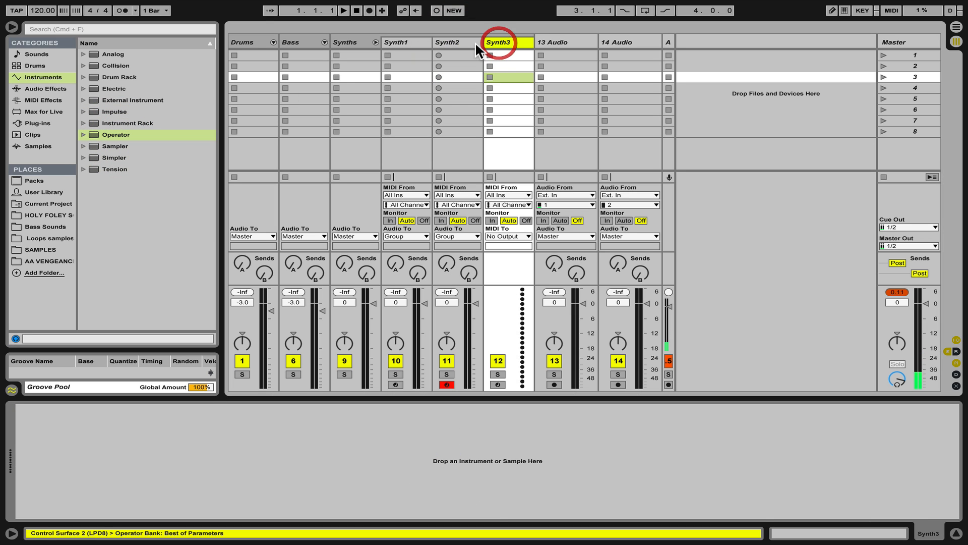
{"action": "double_click", "coordinate": [120, 146]}
{"action": "left_click", "coordinate": [493, 39]}
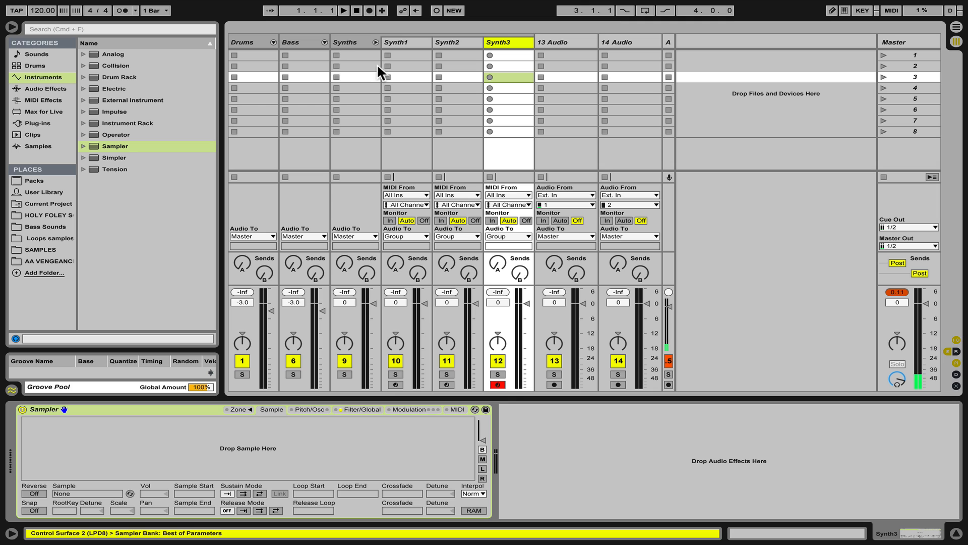
Set the Synth1 through Synth3 volumes to -6 dB and the Synths group volume to -3 dB.
{"action": "left_click", "coordinate": [404, 41]}
{"action": "left_click", "coordinate": [352, 42]}
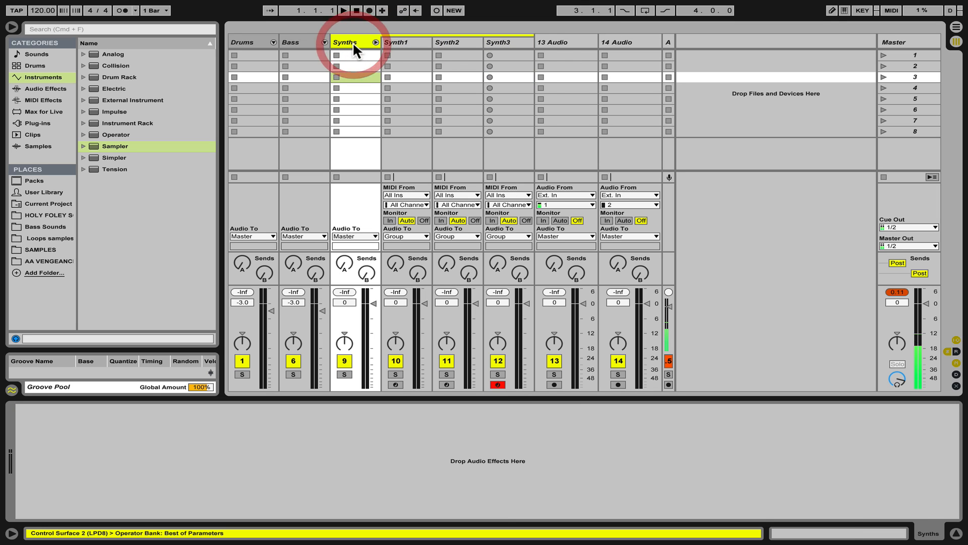
{"action": "left_click", "coordinate": [415, 41]}
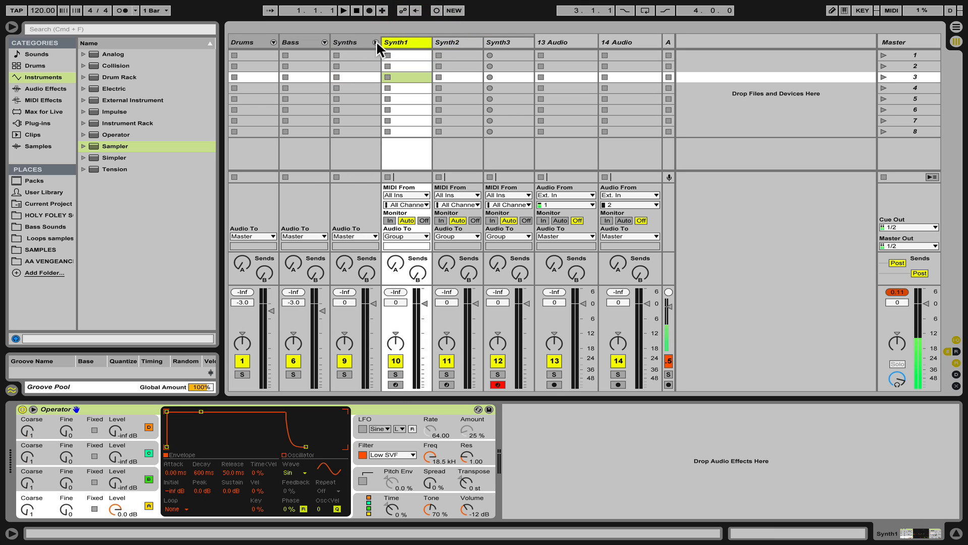
{"action": "left_click", "coordinate": [507, 42], "text": "shift"}
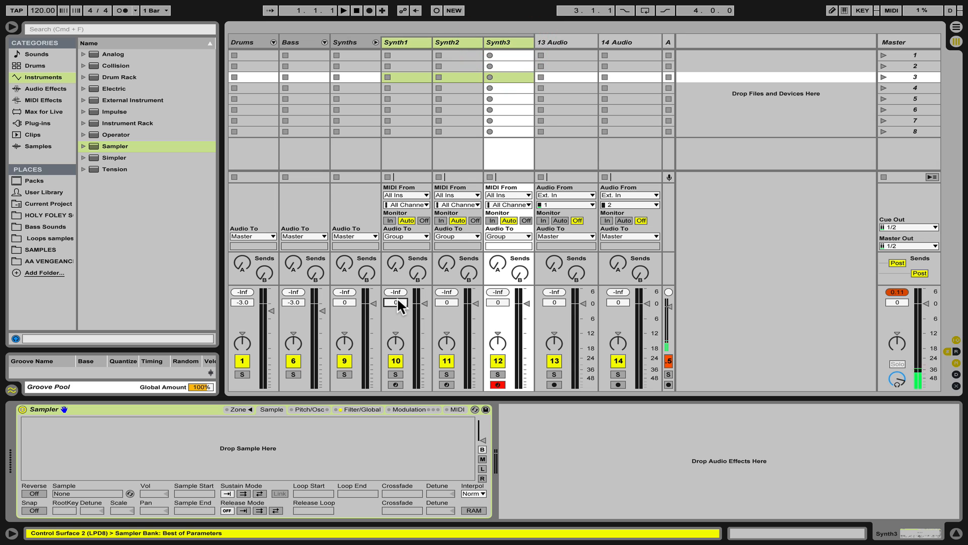
{"action": "type", "text": "-6"}
{"action": "key", "text": "Return"}
{"action": "type", "text": "-3"}
{"action": "key", "text": "Return"}
Fold the Synths group track to hide its member tracks.
{"action": "left_click", "coordinate": [578, 50]}
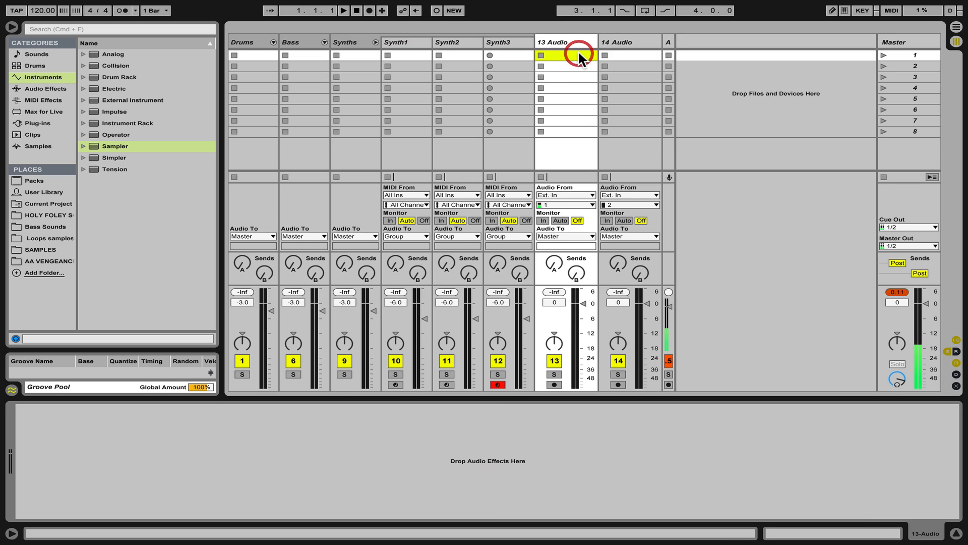
{"action": "left_click", "coordinate": [621, 42]}
{"action": "left_click", "coordinate": [579, 41], "text": "shift"}
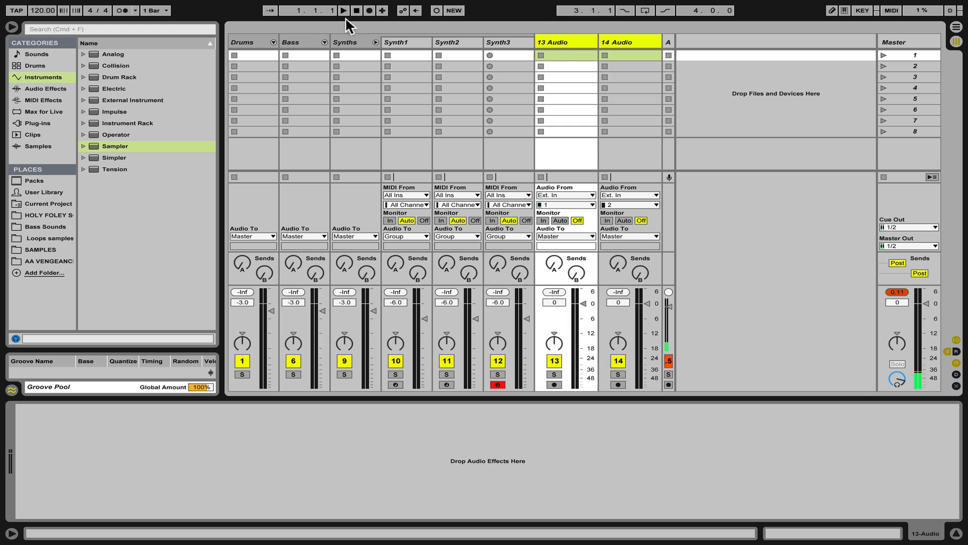
{"action": "left_click", "coordinate": [377, 42]}
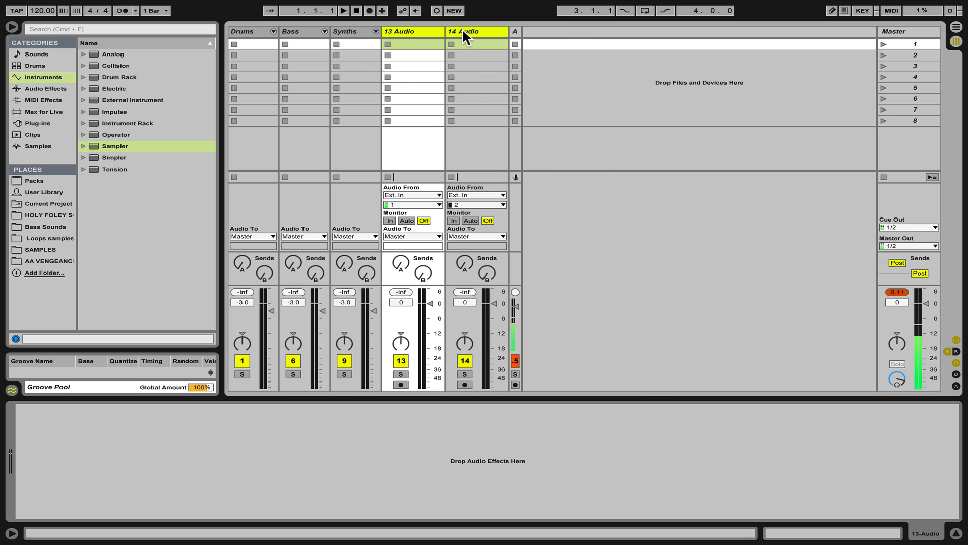
Add two more audio tracks and group all four audio tracks together.
{"action": "left_click", "coordinate": [462, 28]}
{"action": "key", "text": "super+t"}
{"action": "key", "text": "super+t"}
{"action": "left_click", "coordinate": [424, 27], "text": "shift"}
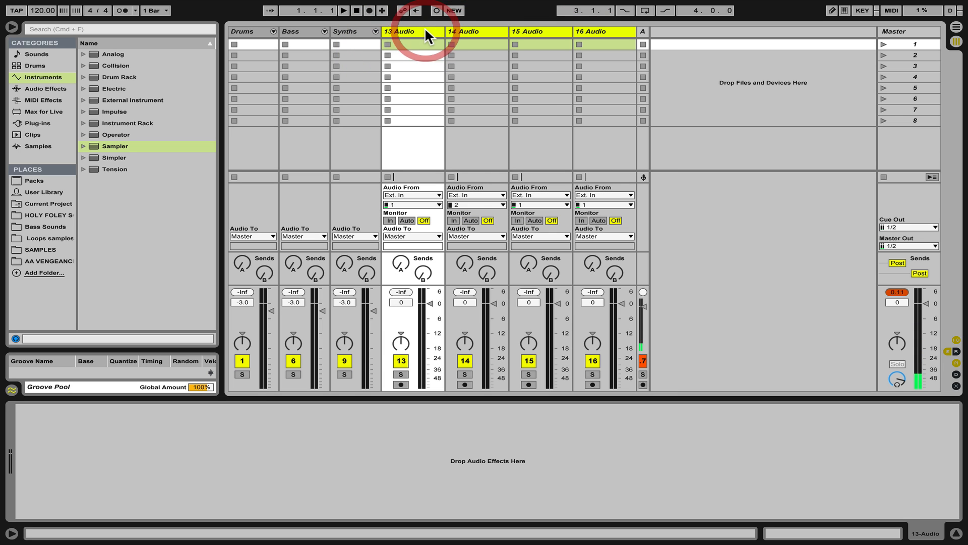
{"action": "key", "text": "super+g"}
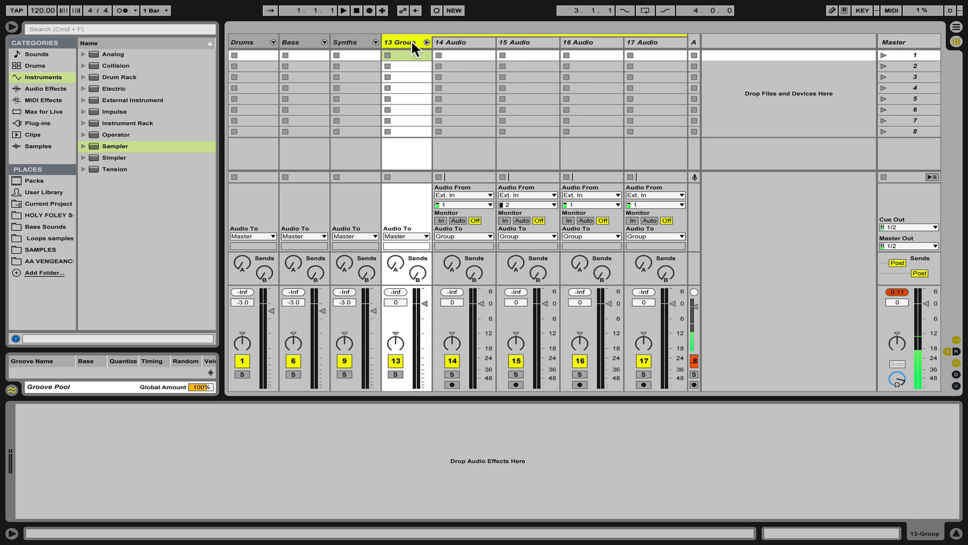
Rename the new audio group track to Audios.
{"action": "left_click", "coordinate": [408, 42]}
{"action": "type", "text": "Audios"}
{"action": "left_click", "coordinate": [459, 42]}
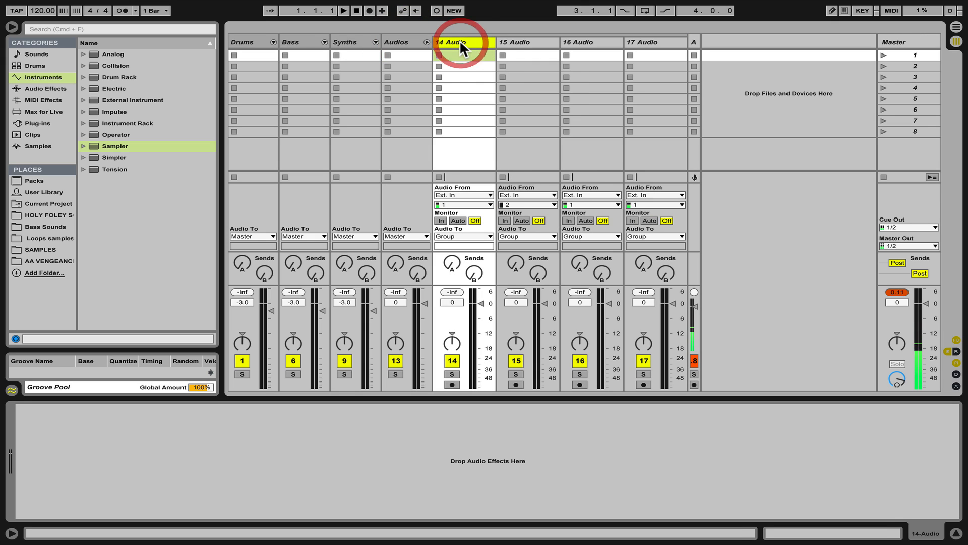
Set the volumes of the four audio tracks inside the Audios group to -6 dB.
{"action": "left_click", "coordinate": [643, 44], "text": "shift"}
{"action": "left_click", "coordinate": [453, 303]}
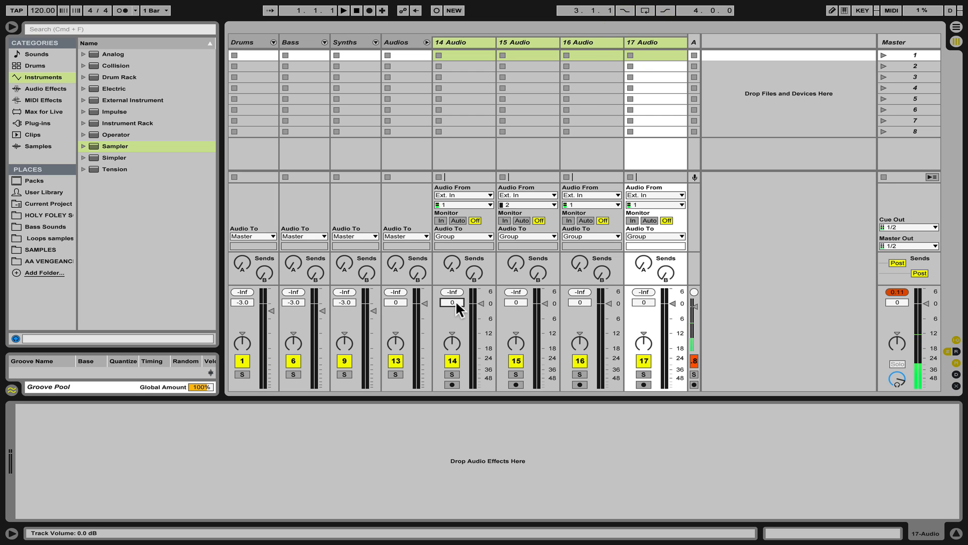
{"action": "type", "text": "-6"}
{"action": "key", "text": "Return"}
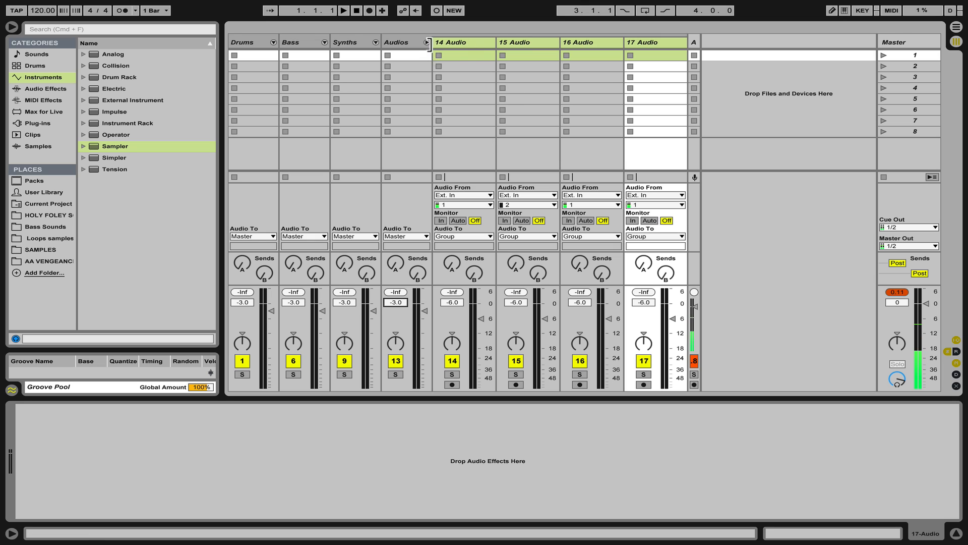
Fold the Audios group track to hide its member tracks.
{"action": "left_click", "coordinate": [427, 42]}
Select the four group tracks and briefly unfold the Drums group to review its member tracks.
{"action": "left_click", "coordinate": [245, 31]}
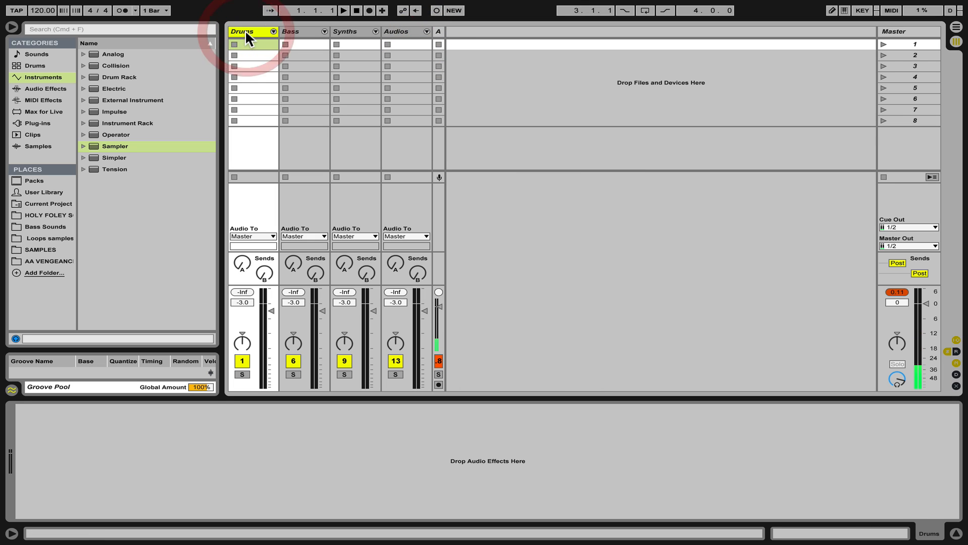
{"action": "left_click", "coordinate": [399, 31]}
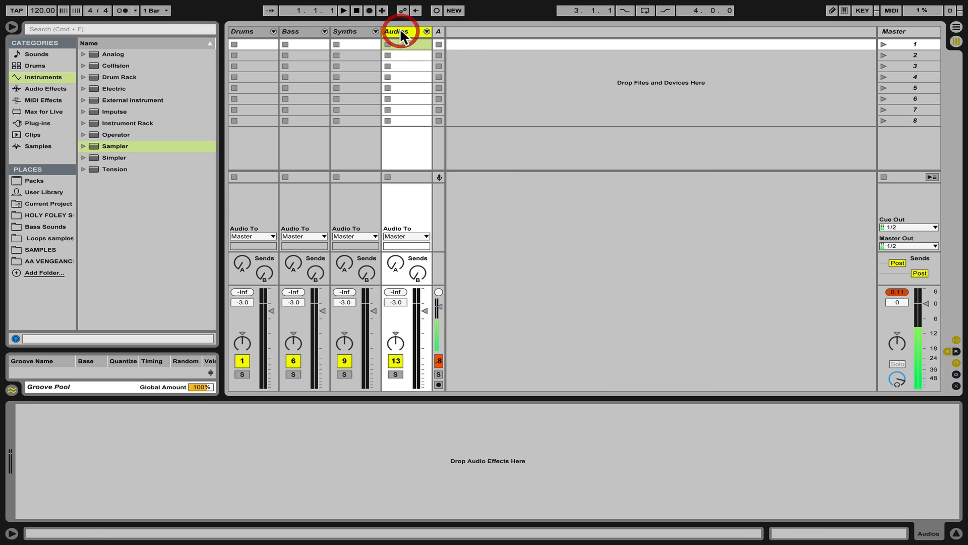
{"action": "left_click", "coordinate": [245, 31], "text": "shift"}
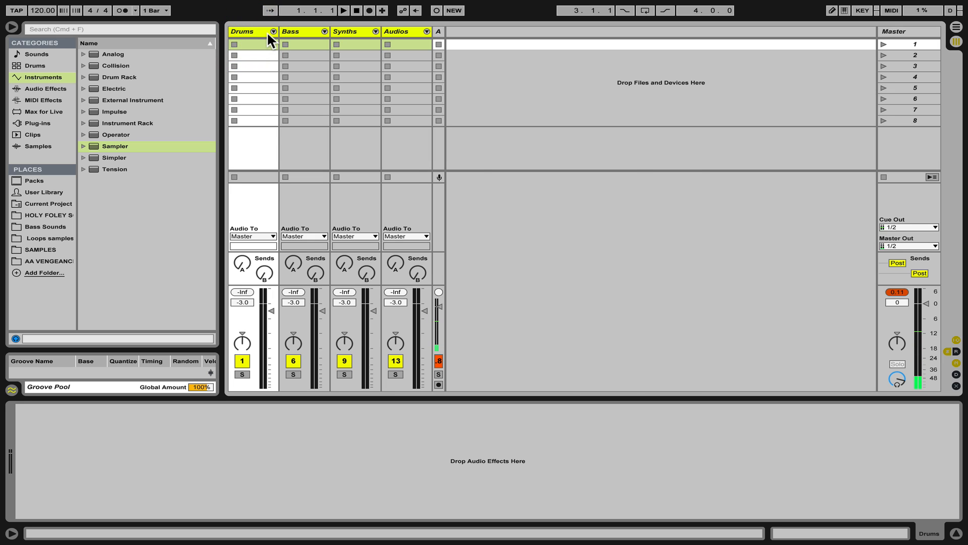
{"action": "left_click", "coordinate": [267, 32]}
{"action": "left_click", "coordinate": [273, 31]}
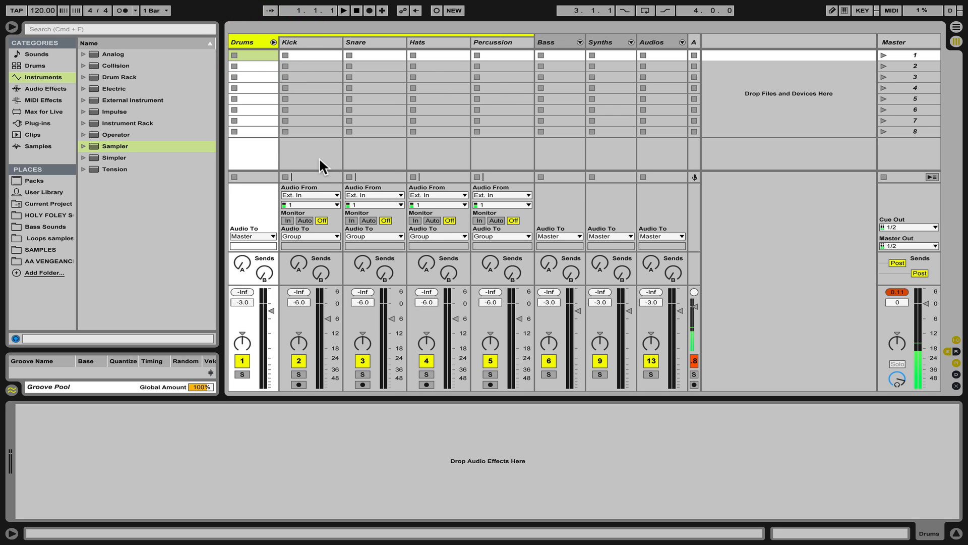
{"action": "left_click", "coordinate": [274, 41]}
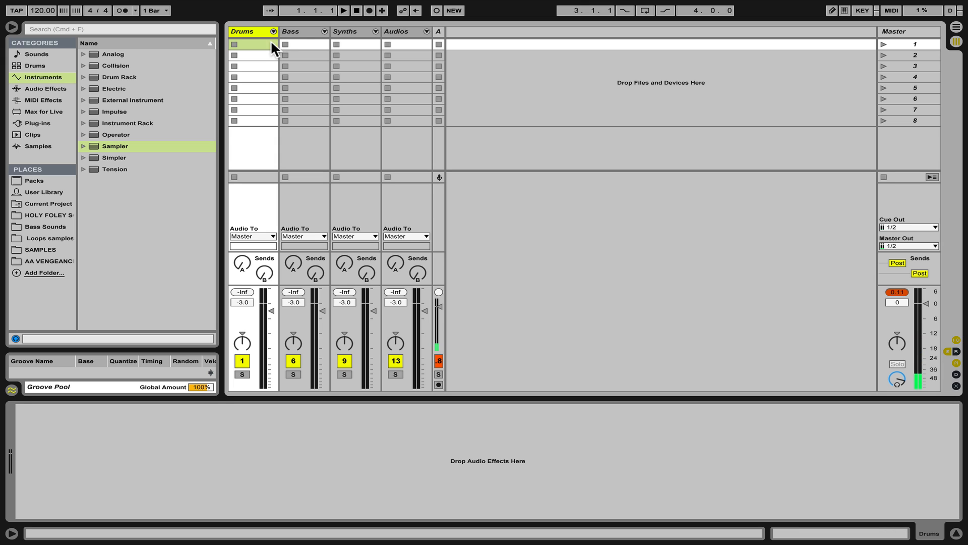
Show the return tracks in the mixer.
{"action": "left_click", "coordinate": [403, 31]}
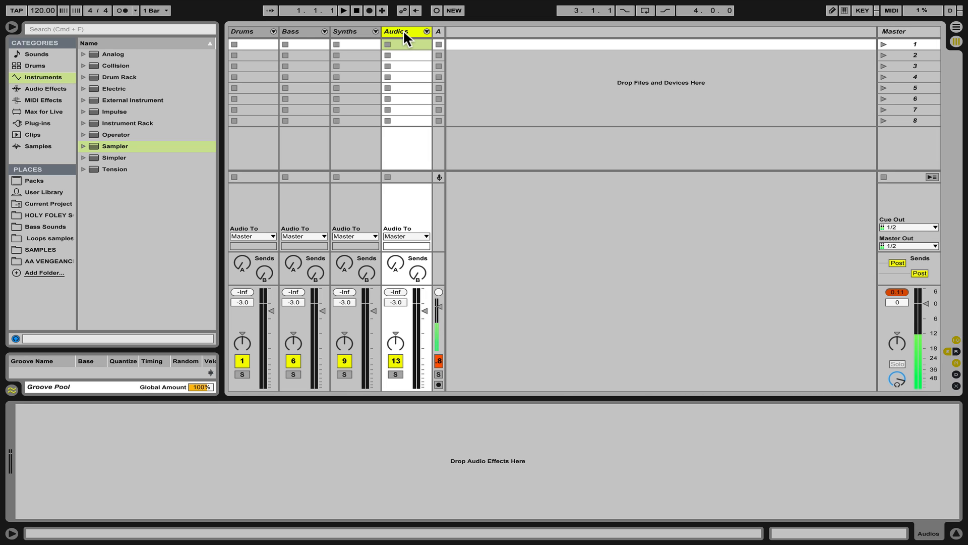
{"action": "key", "text": "super+alt+r"}
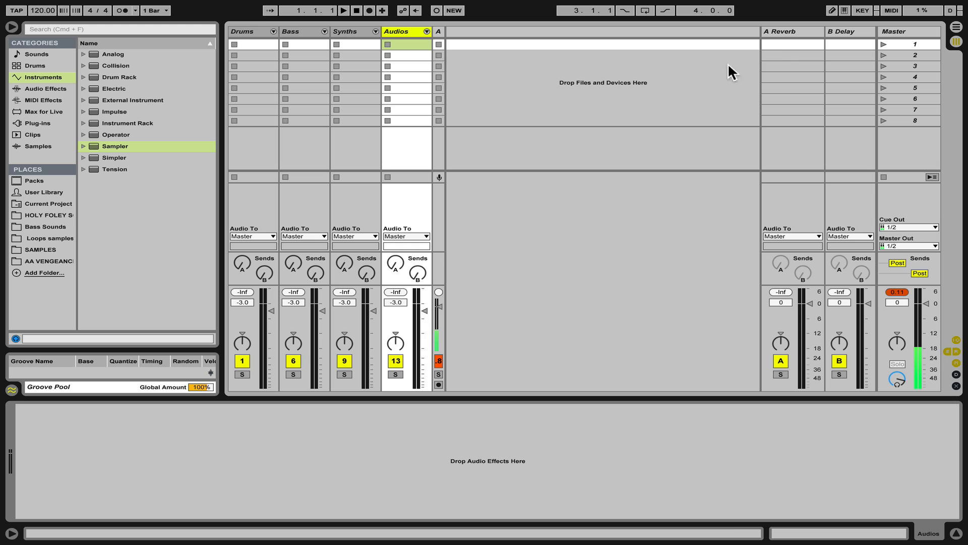
Select the A Reverb return track to inspect its Reverb device.
{"action": "left_click", "coordinate": [783, 35]}
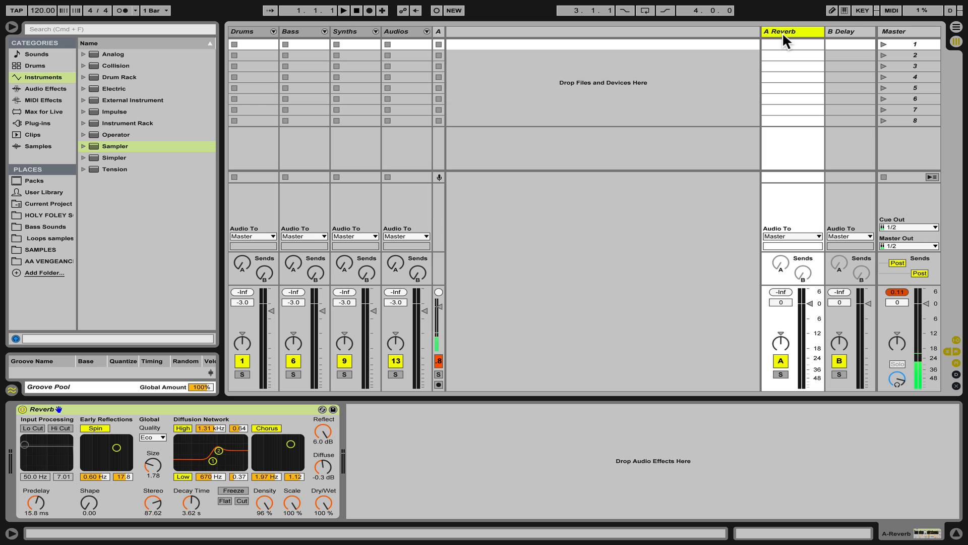
{"action": "mouse_move", "coordinate": [401, 254]}
{"action": "left_mouse_down"}
{"action": "mouse_move", "coordinate": [400, 217]}
{"action": "mouse_move", "coordinate": [400, 254]}
{"action": "left_mouse_up"}
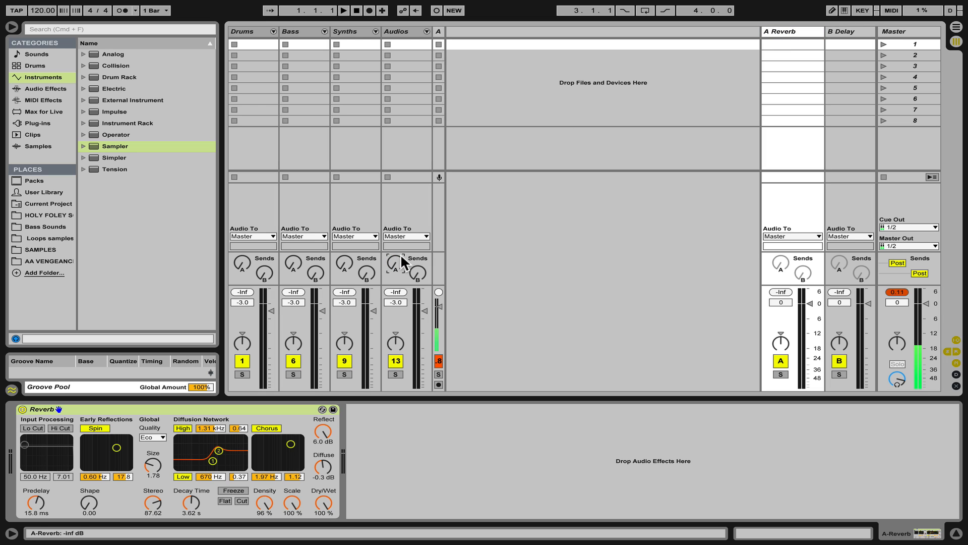
{"action": "left_click", "coordinate": [771, 31]}
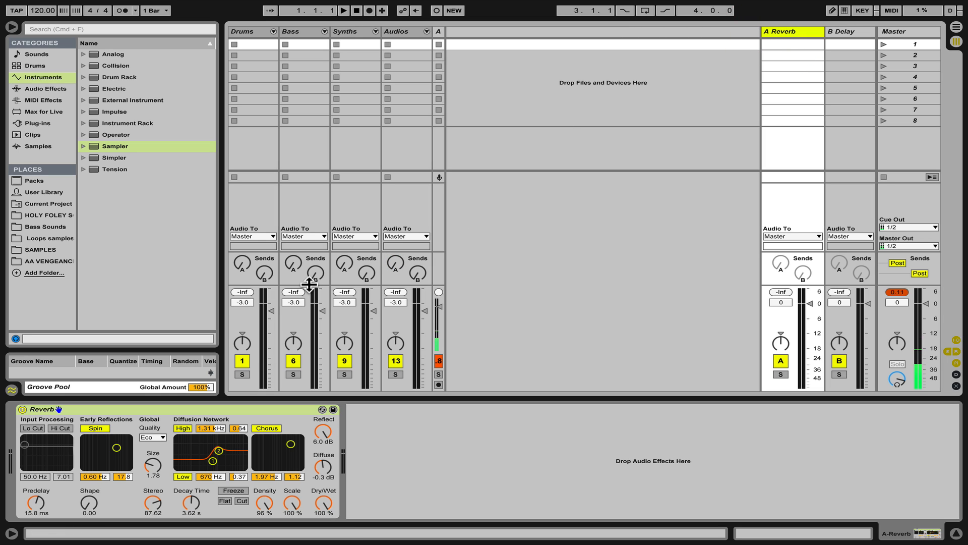
Widen the collapsed 18 Audio track to full width.
{"action": "left_click", "coordinate": [440, 33]}
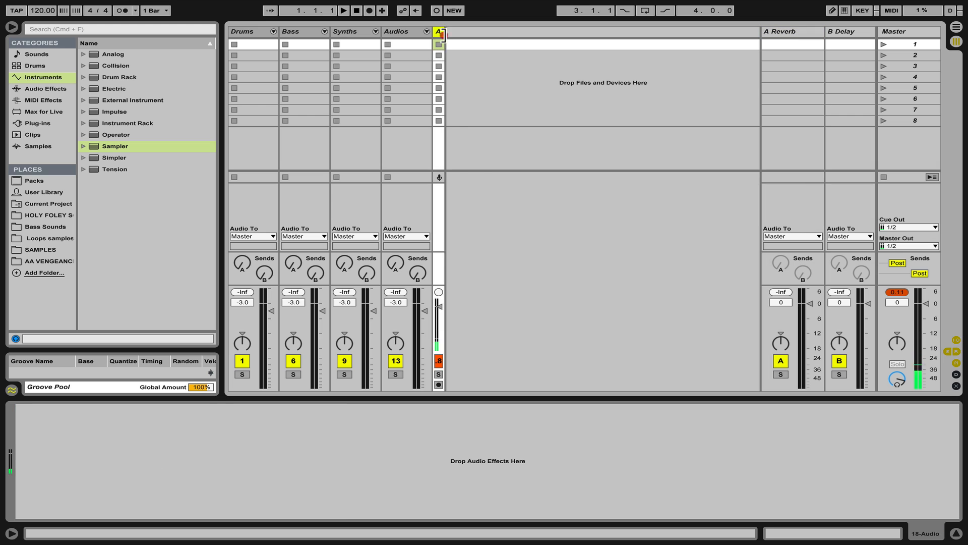
{"action": "left_click_drag", "start_coordinate": [443, 33], "coordinate": [495, 31]}
Raise the 18 Audio track's send A and set the A Reverb decay time to 932 ms.
{"action": "left_click", "coordinate": [800, 27]}
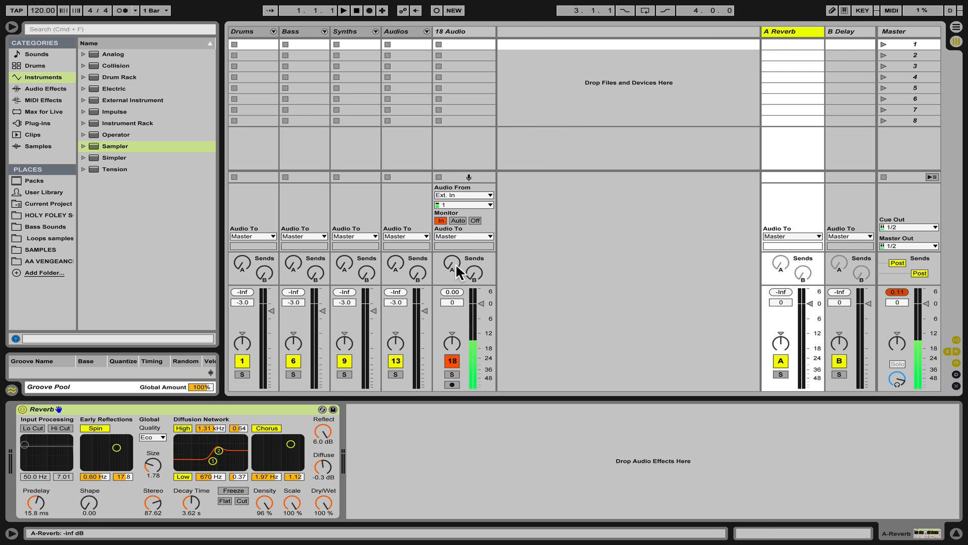
{"action": "left_click_drag", "start_coordinate": [455, 263], "coordinate": [455, 202]}
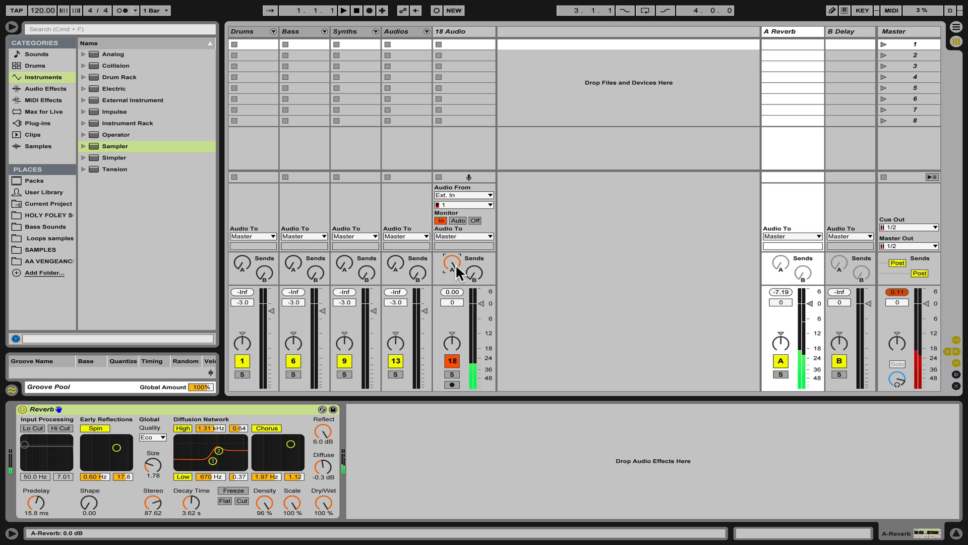
{"action": "left_click", "coordinate": [191, 502]}
{"action": "left_click_drag", "start_coordinate": [192, 502], "coordinate": [191, 524]}
Turn the 18 Audio track's send A back down.
{"action": "left_click", "coordinate": [452, 263]}
{"action": "left_click_drag", "start_coordinate": [450, 261], "coordinate": [450, 293]}
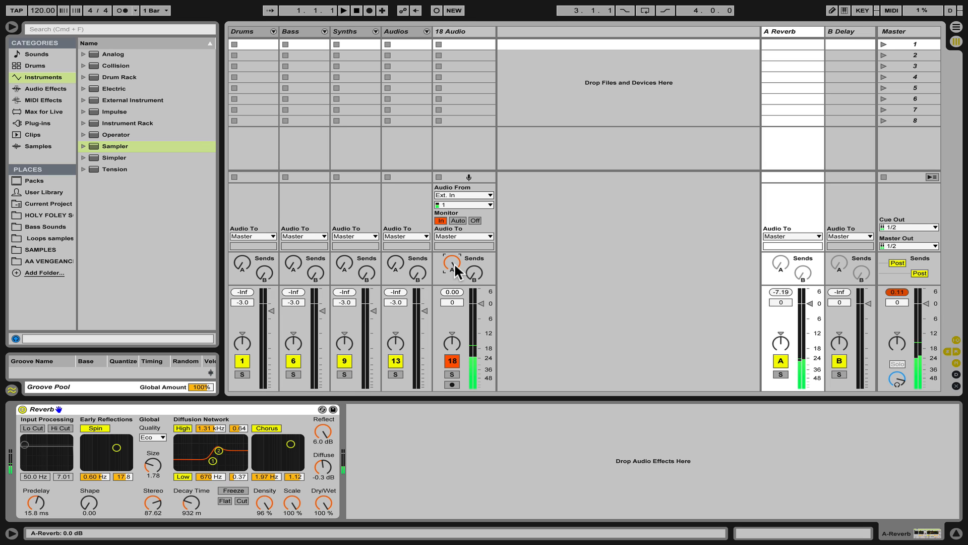
{"action": "left_click_drag", "start_coordinate": [454, 262], "coordinate": [452, 288]}
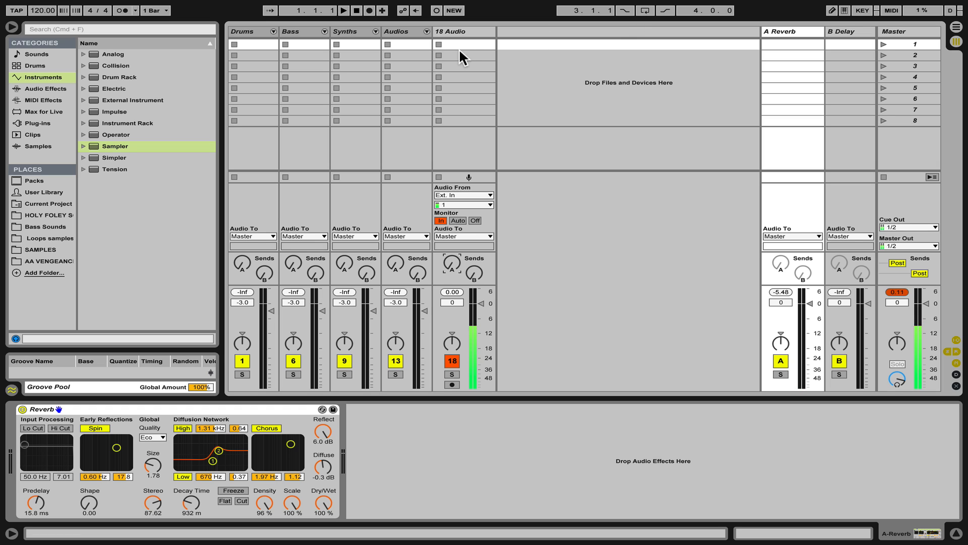
Rename return track A to Short Verb.
{"action": "left_click", "coordinate": [783, 31]}
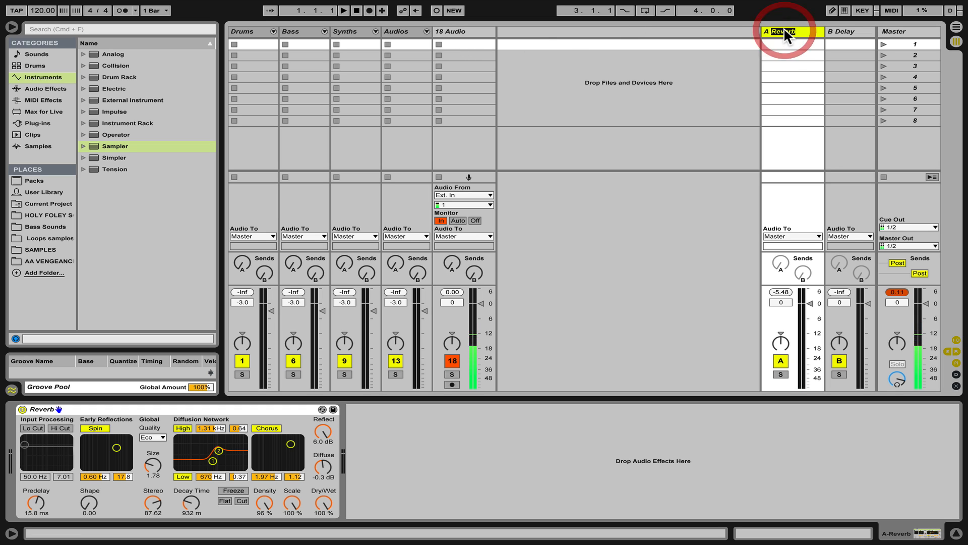
{"action": "key", "text": "super+r"}
{"action": "type", "text": "Short"}
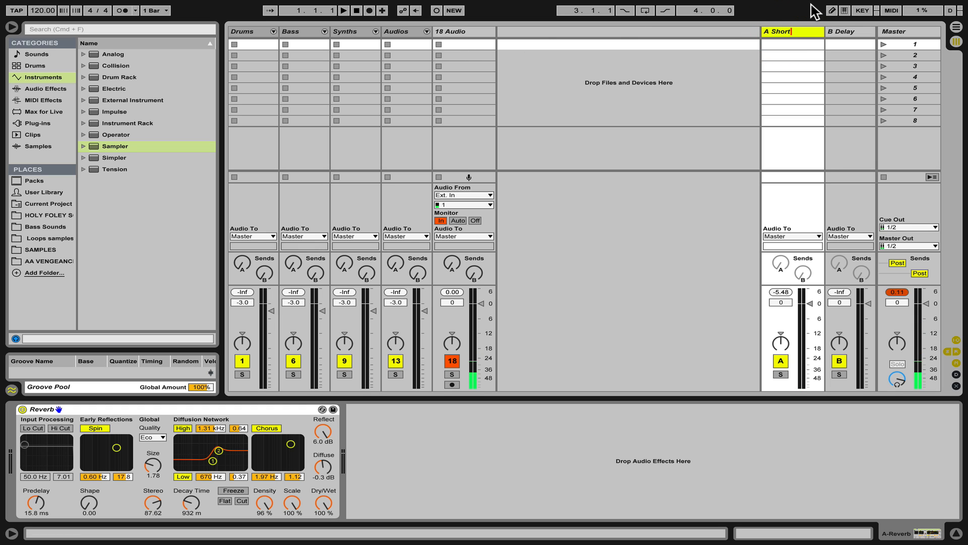
{"action": "type", "text": " Verb"}
{"action": "key", "text": "Return"}
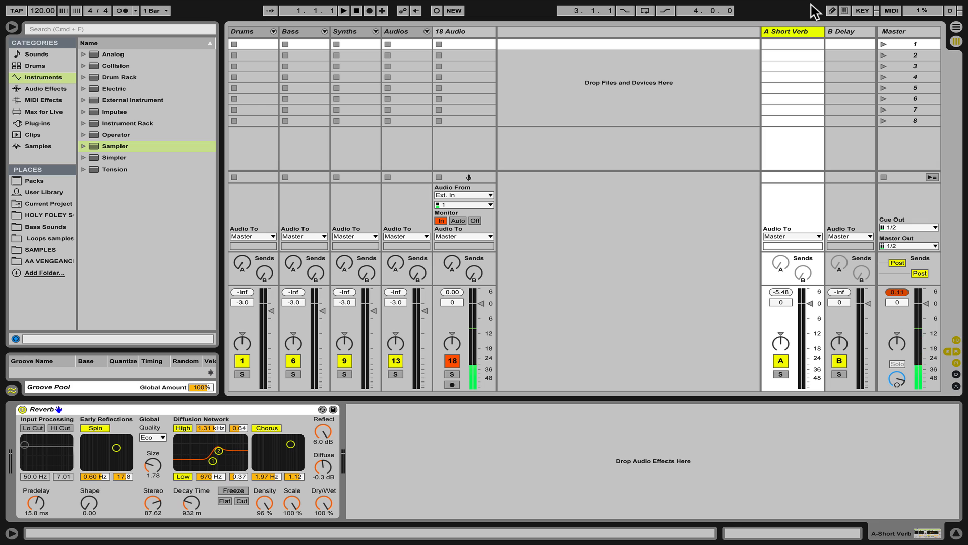
Insert a new return track after Short Verb and name it Long Verb.
{"action": "left_click", "coordinate": [785, 30]}
{"action": "left_click", "coordinate": [790, 30]}
{"action": "key", "text": "super+alt+t"}
{"action": "left_click", "coordinate": [791, 31]}
{"action": "key", "text": "super+r"}
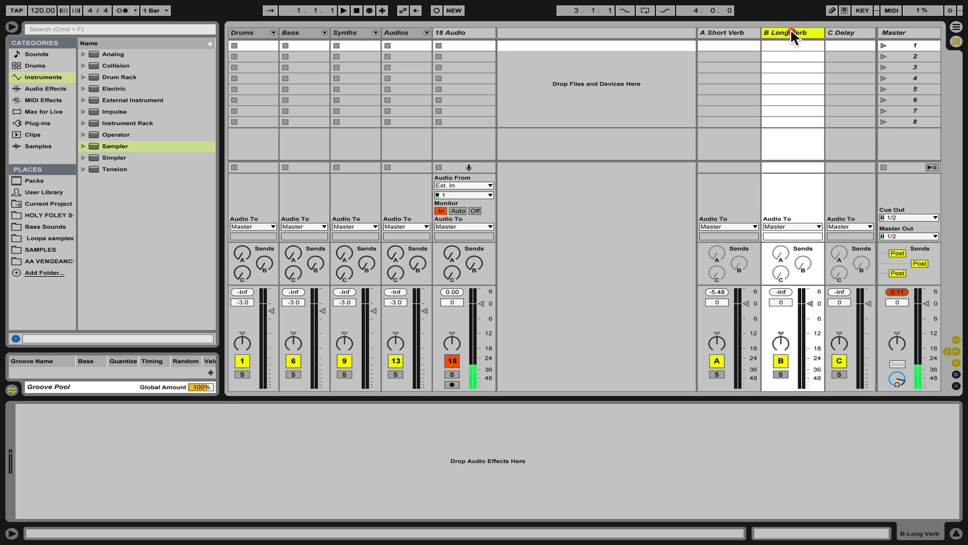
{"action": "left_click", "coordinate": [791, 28]}
Load a Reverb onto the B Long Verb return and set its Dry/Wet to 100%.
{"action": "left_click", "coordinate": [49, 86]}
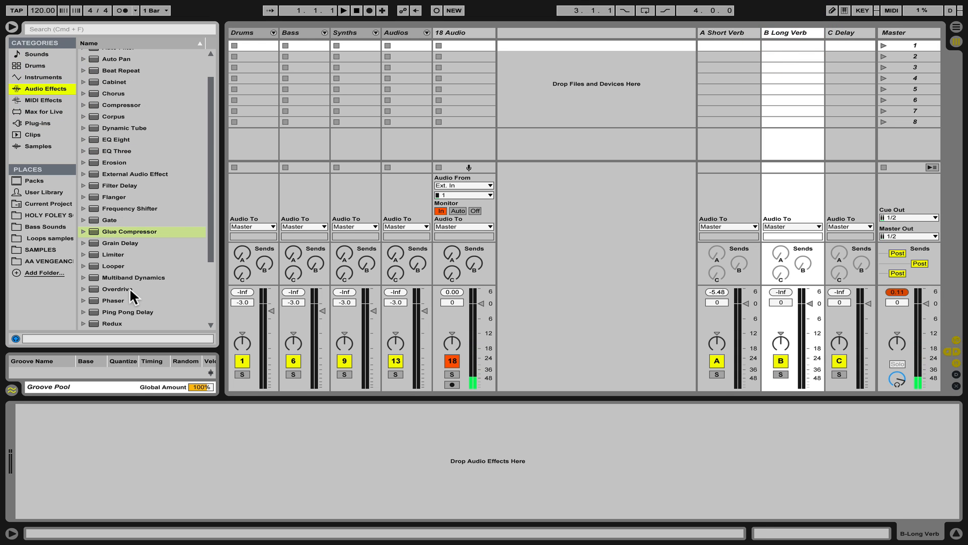
{"action": "scroll", "coordinate": [130, 288], "scroll_direction": "down", "scroll_amount": 4}
{"action": "double_click", "coordinate": [113, 254]}
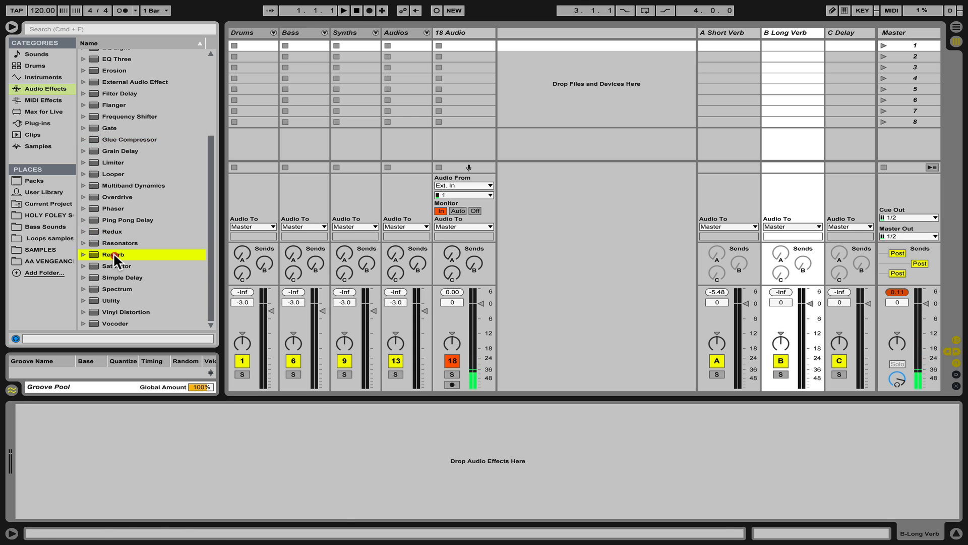
{"action": "left_click_drag", "start_coordinate": [325, 512], "coordinate": [326, 484]}
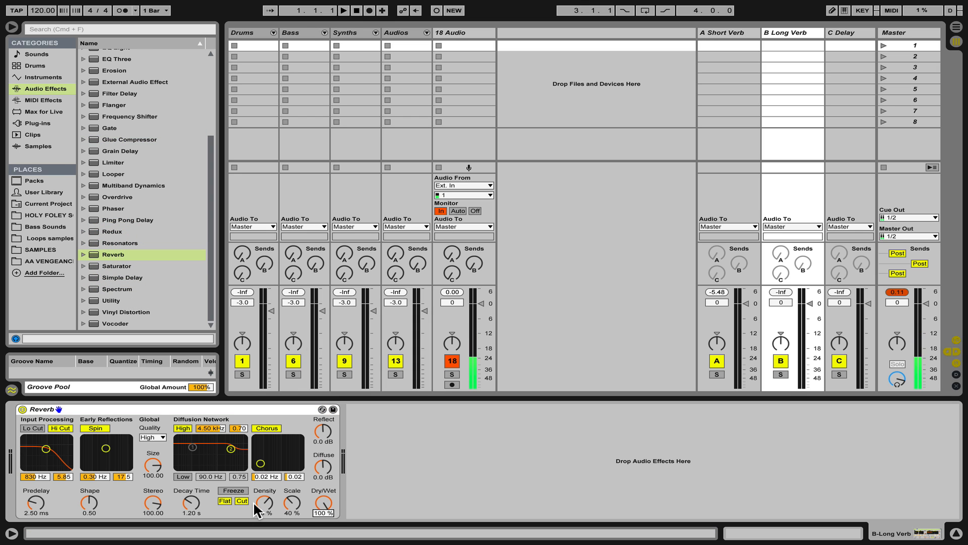
Turn the Long Verb reverb's Lo Cut on, Hi Cut off, and set its decay time to 3.62 s.
{"action": "left_click", "coordinate": [33, 428]}
{"action": "left_click", "coordinate": [55, 426]}
{"action": "left_click_drag", "start_coordinate": [46, 448], "coordinate": [51, 449]}
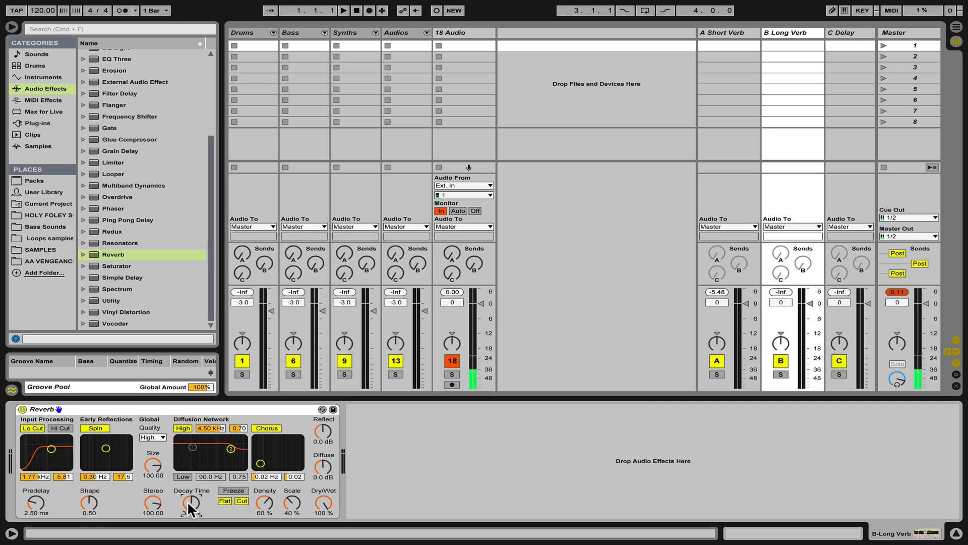
Raise and lower the 18 Audio track's send B to audition the long reverb.
{"action": "left_click_drag", "start_coordinate": [474, 263], "coordinate": [474, 197]}
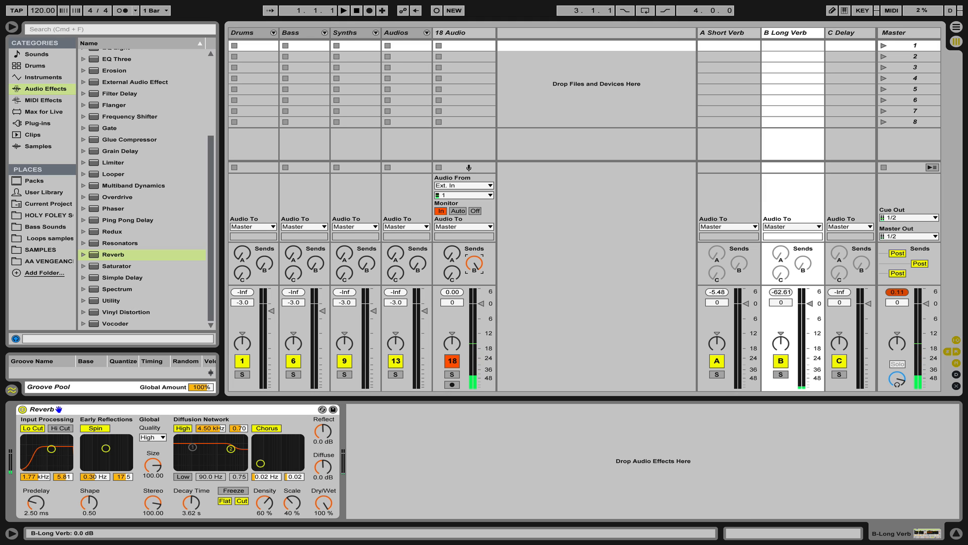
{"action": "left_click_drag", "start_coordinate": [474, 263], "coordinate": [474, 329]}
Set the C Delay return's left and right delay times to 1 and feedback to 59%, raising 18 Audio's send C.
{"action": "left_click", "coordinate": [833, 32]}
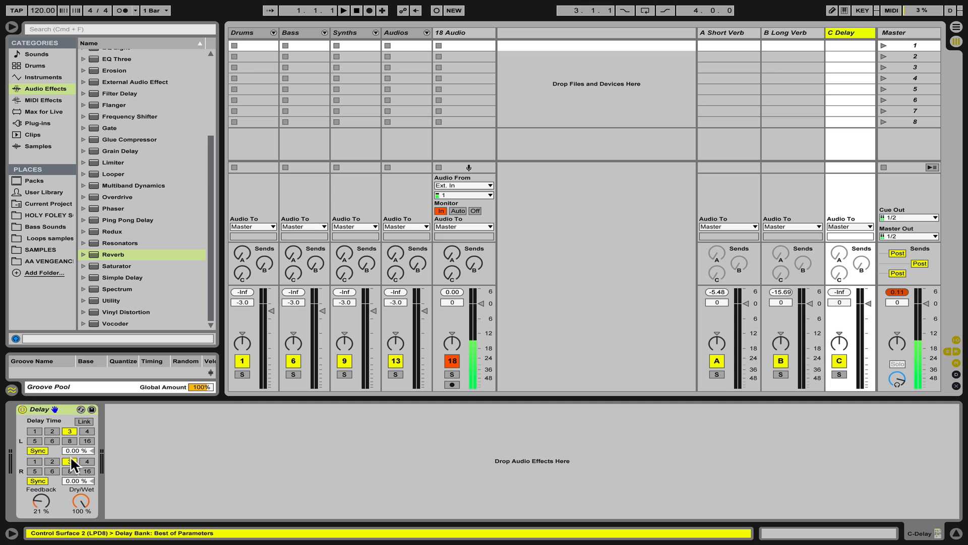
{"action": "left_click", "coordinate": [34, 430]}
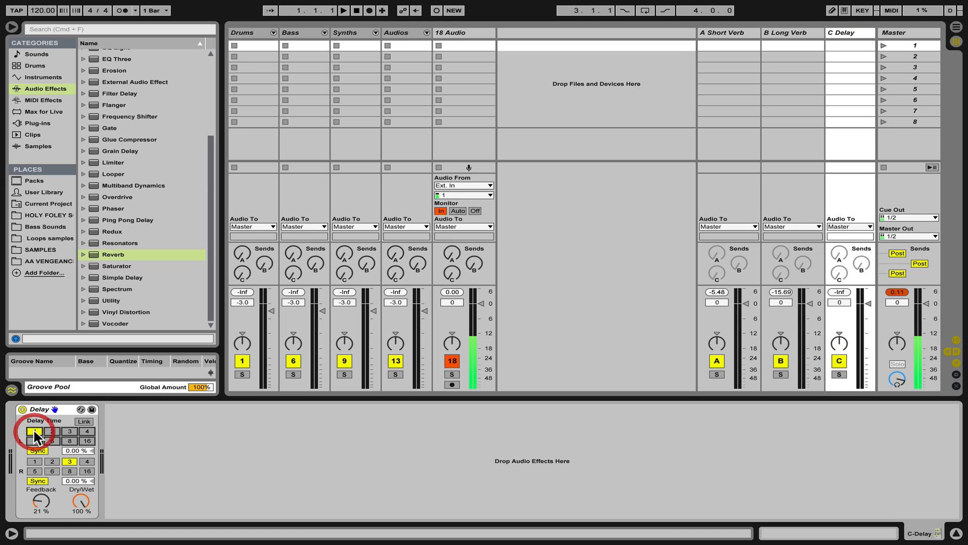
{"action": "left_click", "coordinate": [35, 460]}
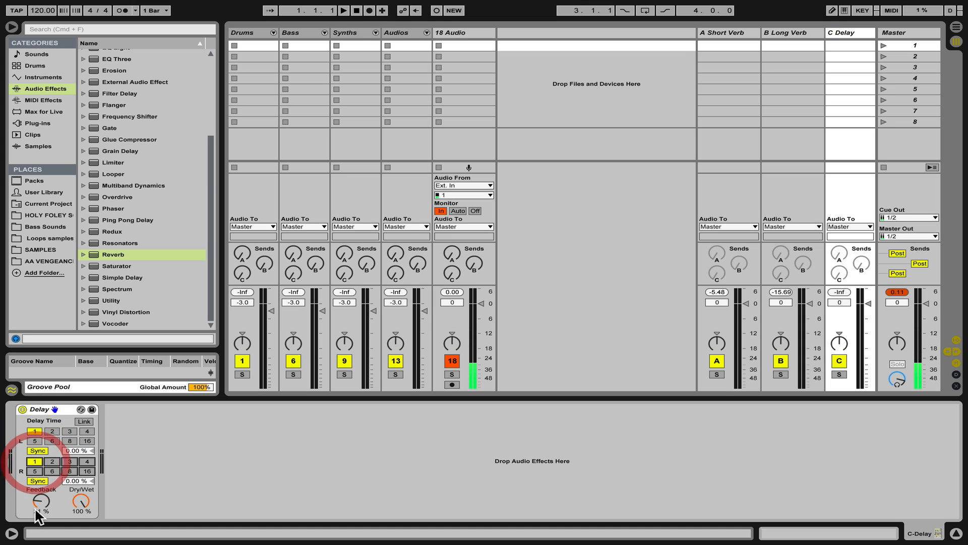
{"action": "left_click_drag", "start_coordinate": [41, 501], "coordinate": [41, 491]}
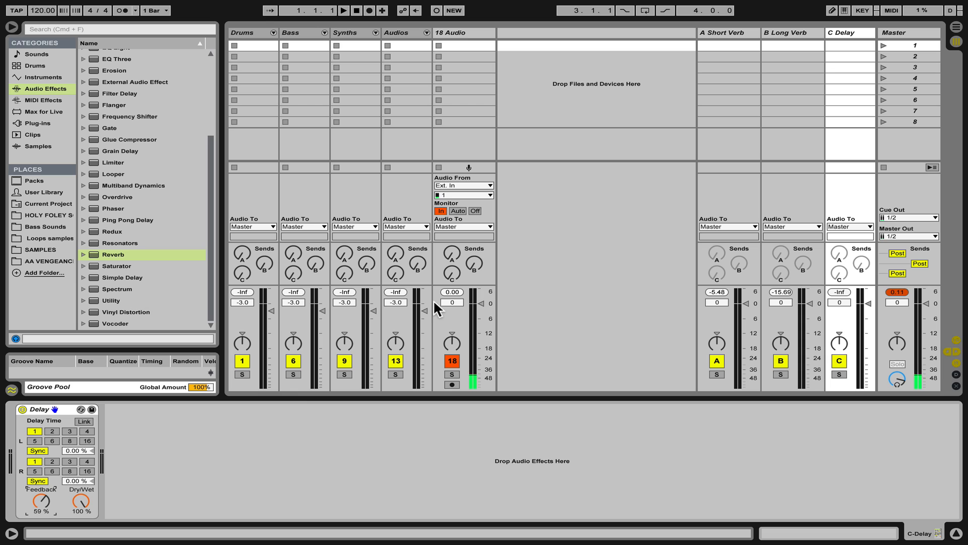
{"action": "left_click_drag", "start_coordinate": [451, 275], "coordinate": [451, 237]}
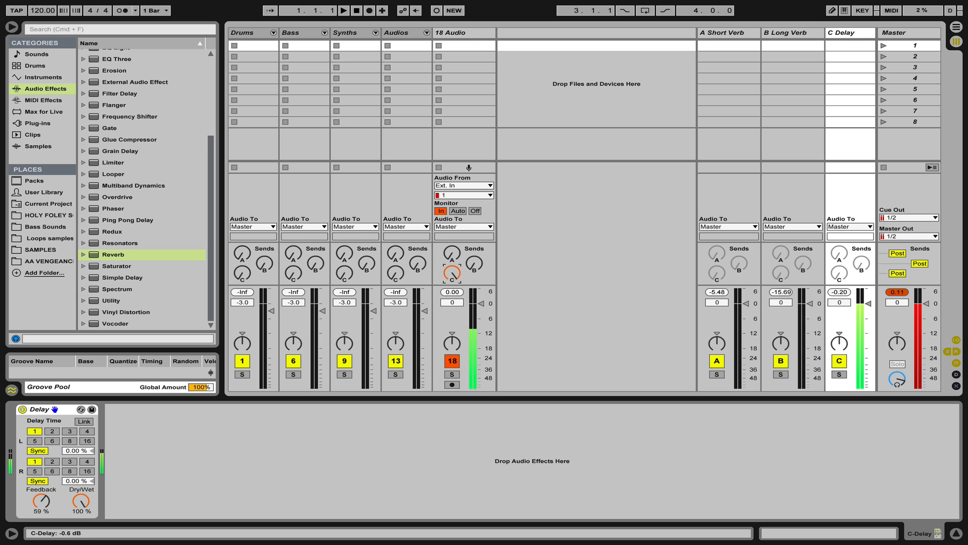
Insert a new return track after the Delay return and rename the Delay return to Delay 1.
{"action": "left_click", "coordinate": [843, 32]}
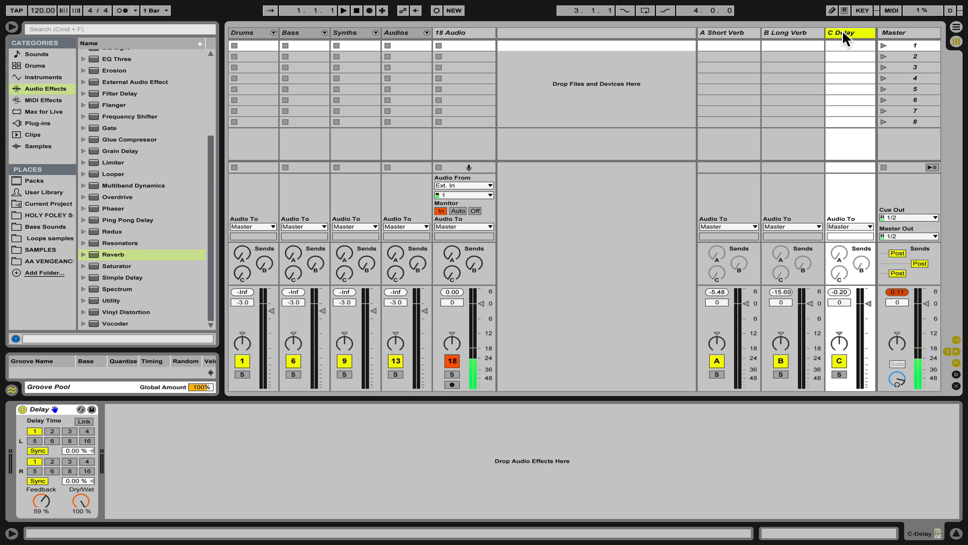
{"action": "key", "text": "super+alt+t"}
{"action": "left_click", "coordinate": [798, 32]}
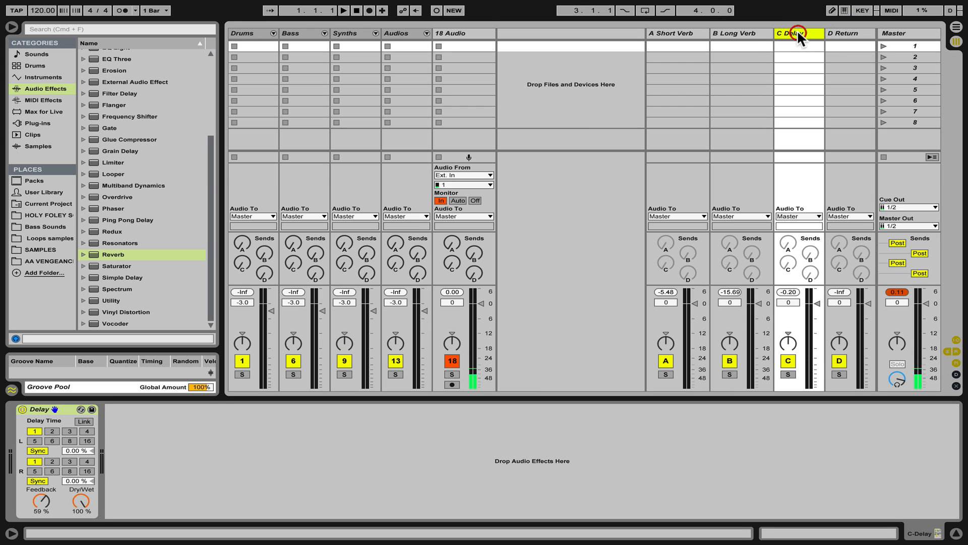
{"action": "type", "text": "1"}
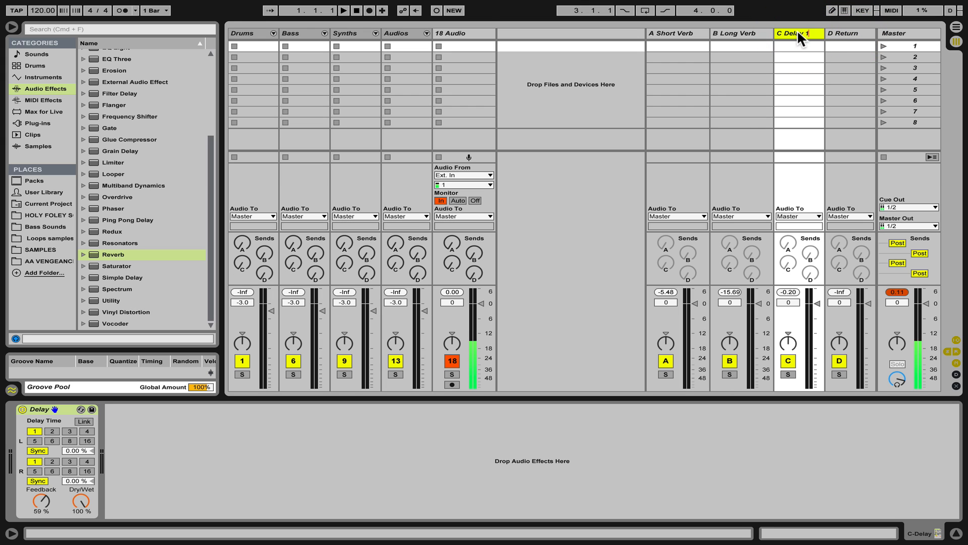
Load Simple Delay onto the D return with both delay times 2, feedback about 66%, Dry/Wet 100%, and raise 18 Audio's send D.
{"action": "left_click", "coordinate": [855, 32]}
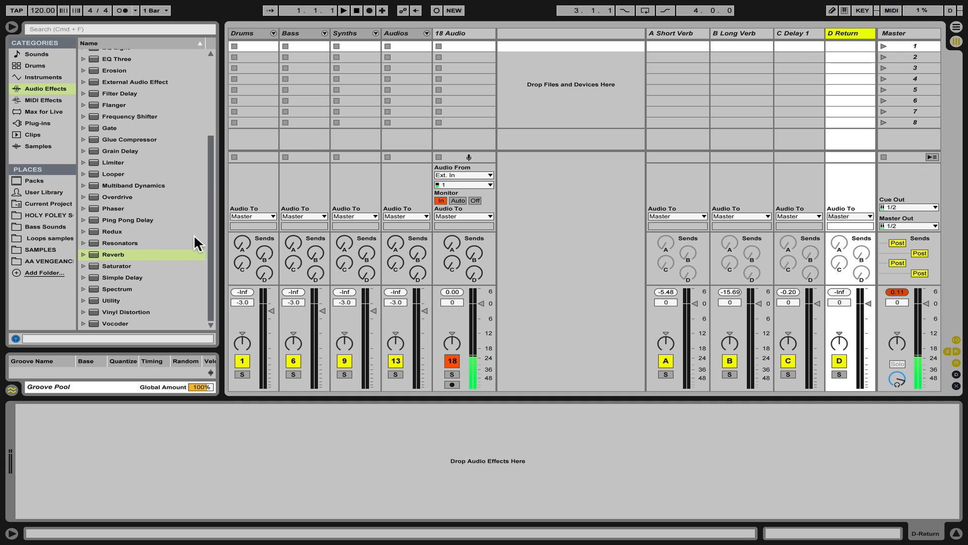
{"action": "double_click", "coordinate": [122, 277]}
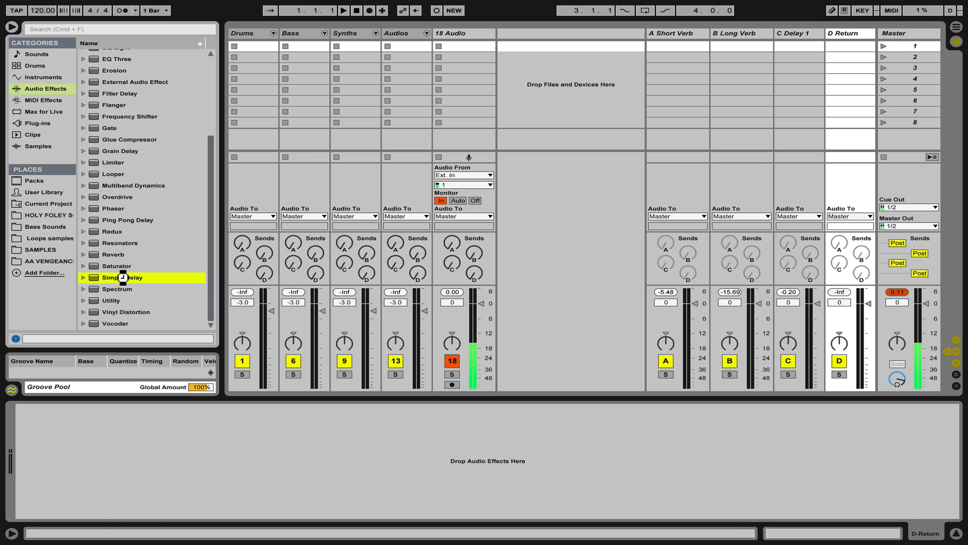
{"action": "left_click", "coordinate": [53, 430]}
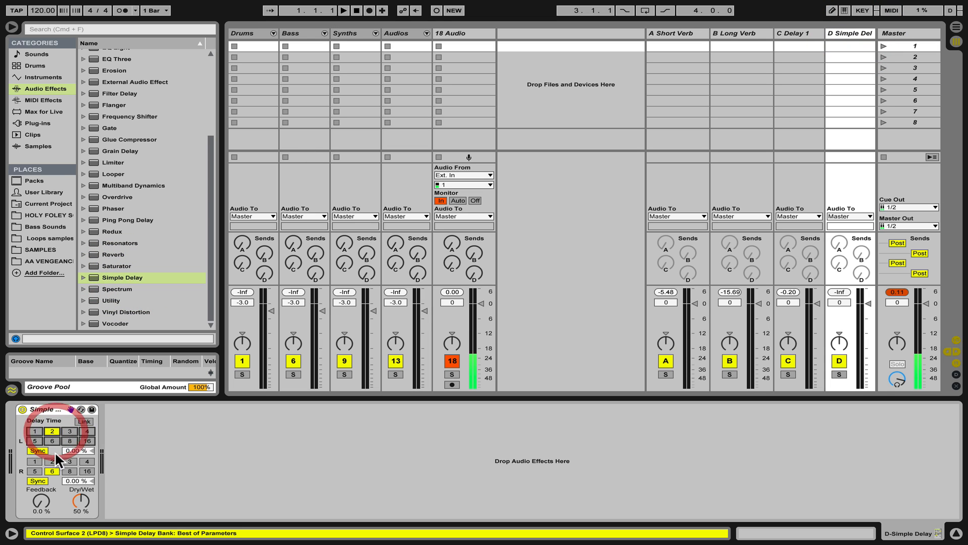
{"action": "left_click", "coordinate": [52, 461]}
{"action": "left_click_drag", "start_coordinate": [80, 500], "coordinate": [40, 469]}
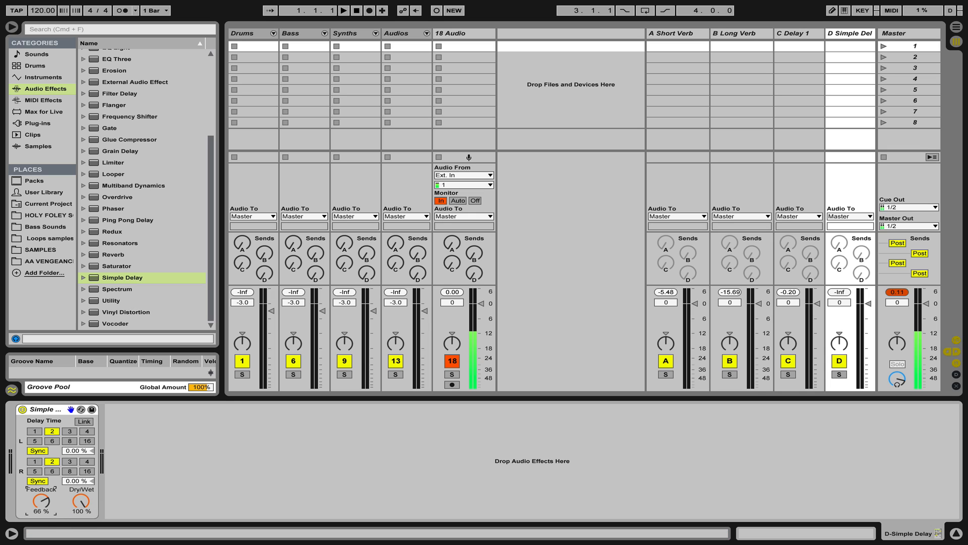
{"action": "left_click_drag", "start_coordinate": [472, 271], "coordinate": [472, 252]}
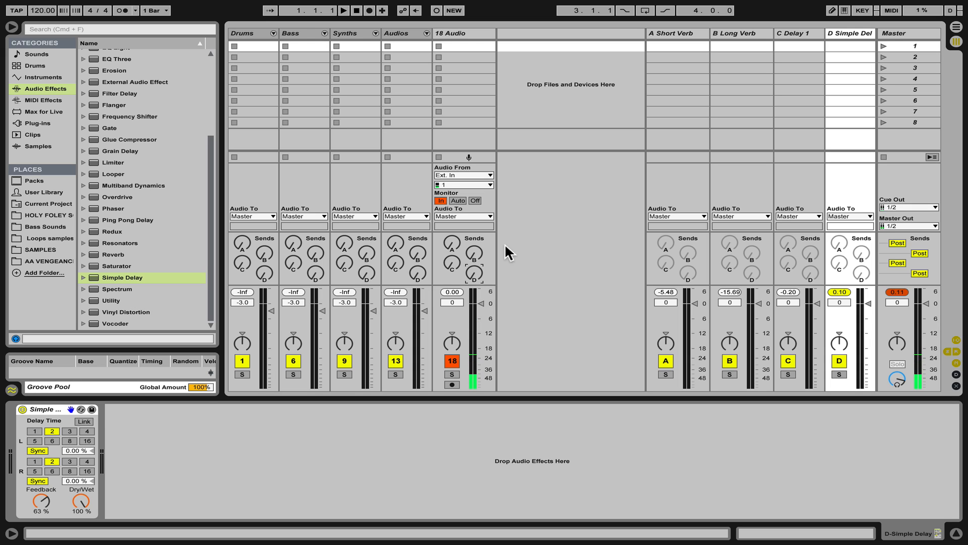
Insert another return track with a Ping Pong Delay, setting its filter to 5.77 kHz, Dry/Wet 100% and delay time 4.
{"action": "left_click", "coordinate": [845, 31]}
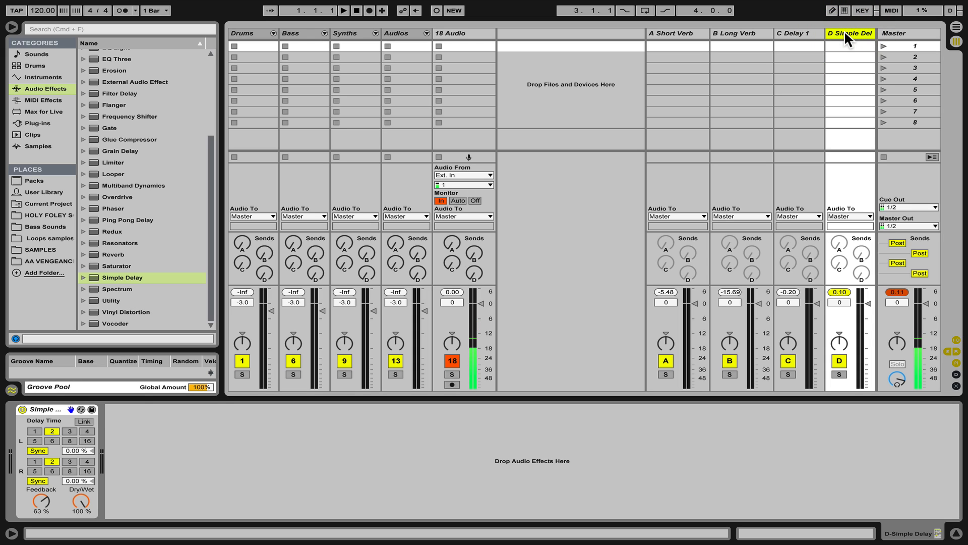
{"action": "key", "text": "super+alt+t"}
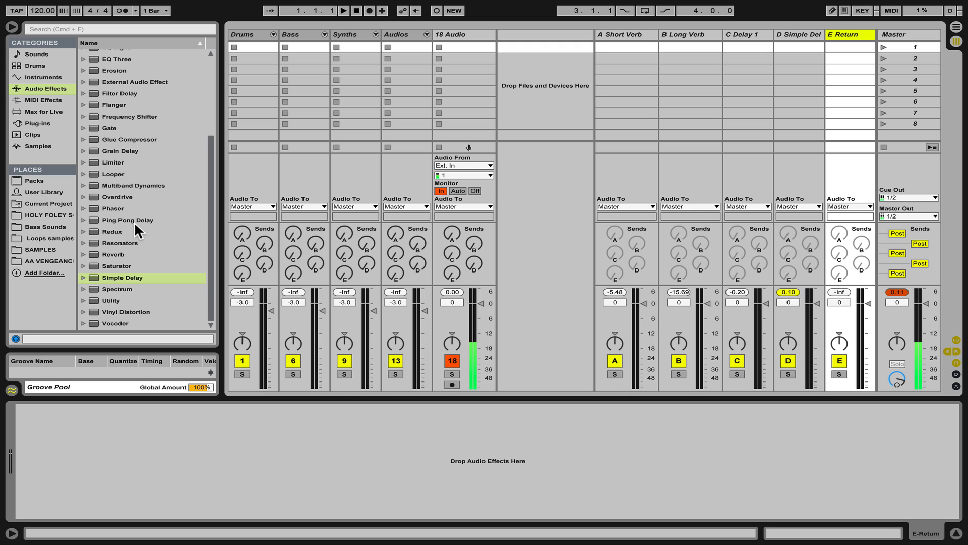
{"action": "double_click", "coordinate": [116, 220]}
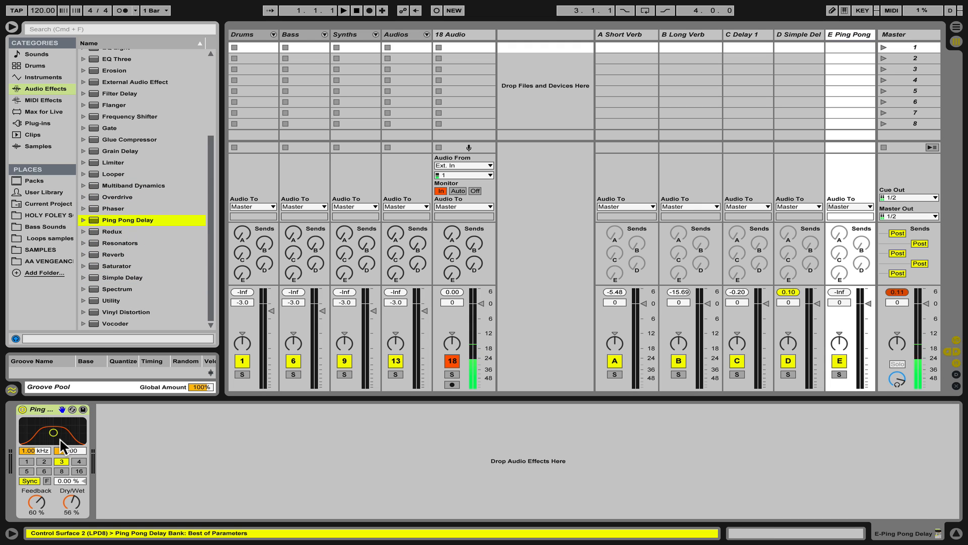
{"action": "left_click_drag", "start_coordinate": [67, 420], "coordinate": [70, 420]}
{"action": "left_click_drag", "start_coordinate": [67, 502], "coordinate": [67, 459]}
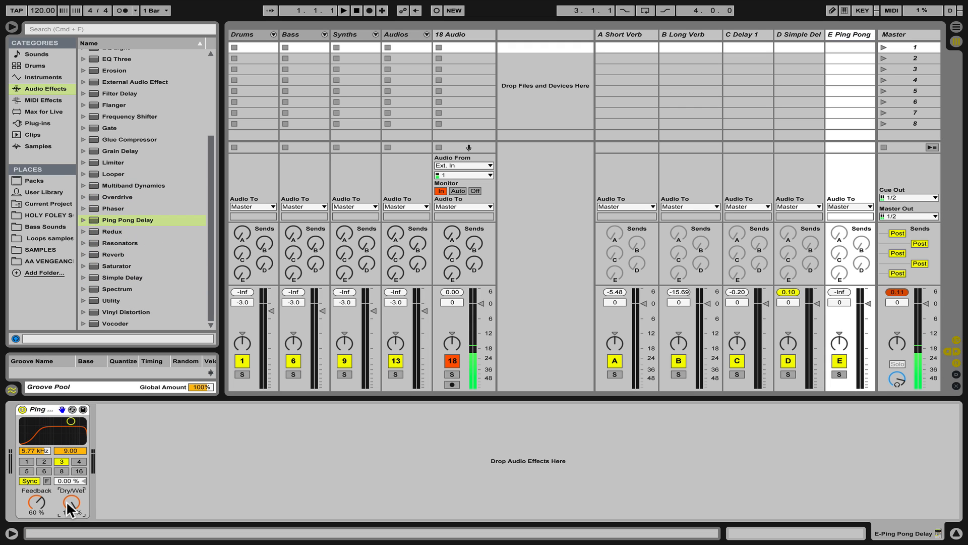
{"action": "left_click", "coordinate": [79, 460]}
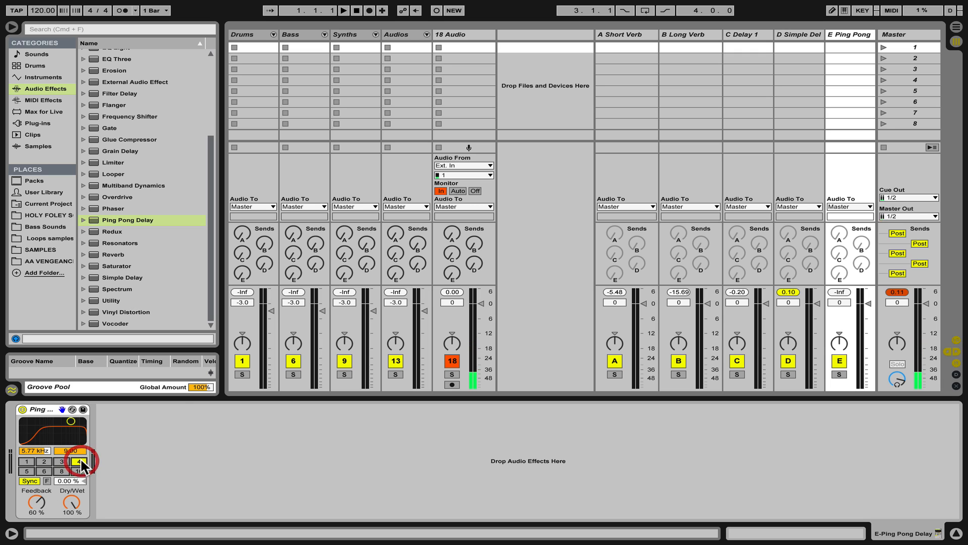
Raise and lower 18 Audio's send E to audition the ping pong delay, toggling the E return off and on.
{"action": "left_click_drag", "start_coordinate": [452, 276], "coordinate": [452, 269]}
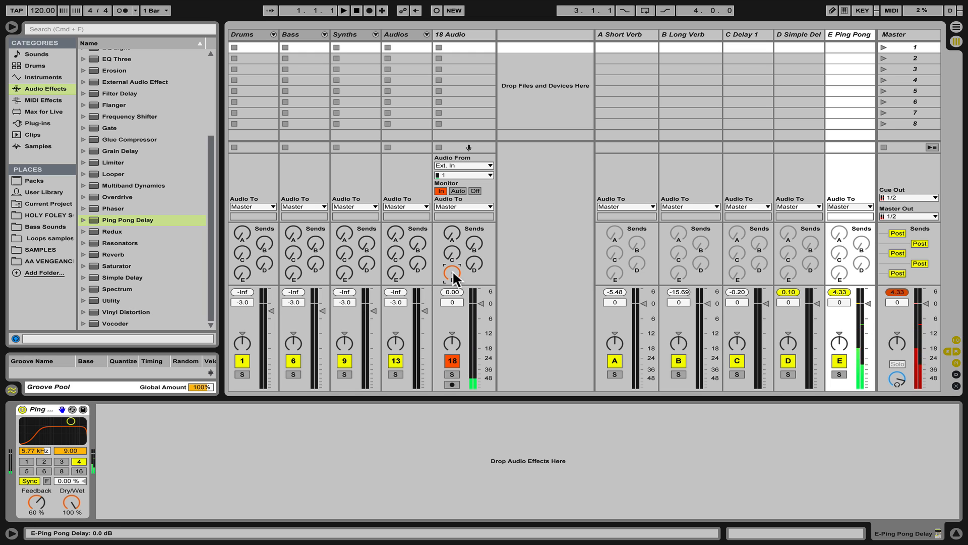
{"action": "left_click_drag", "start_coordinate": [453, 272], "coordinate": [452, 293]}
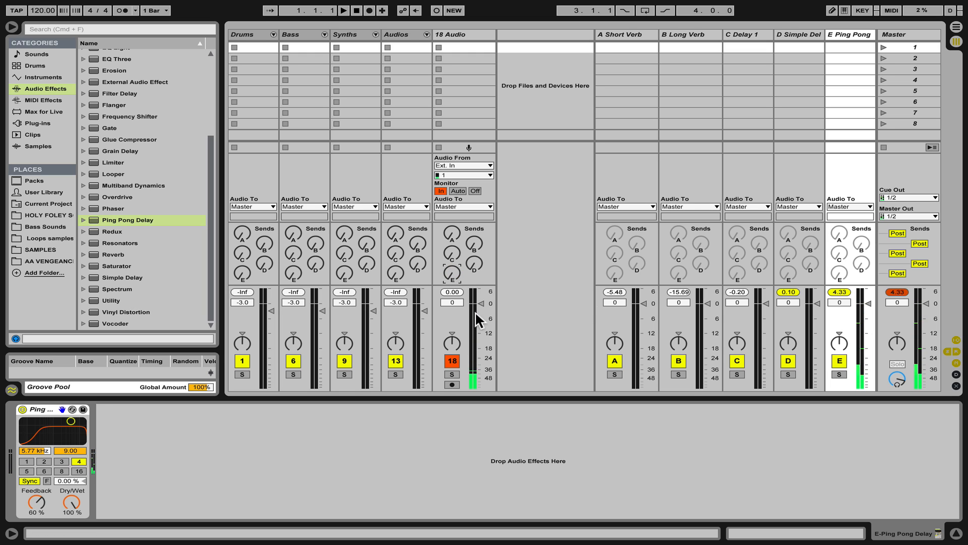
{"action": "left_click", "coordinate": [838, 360]}
{"action": "left_click", "coordinate": [839, 360]}
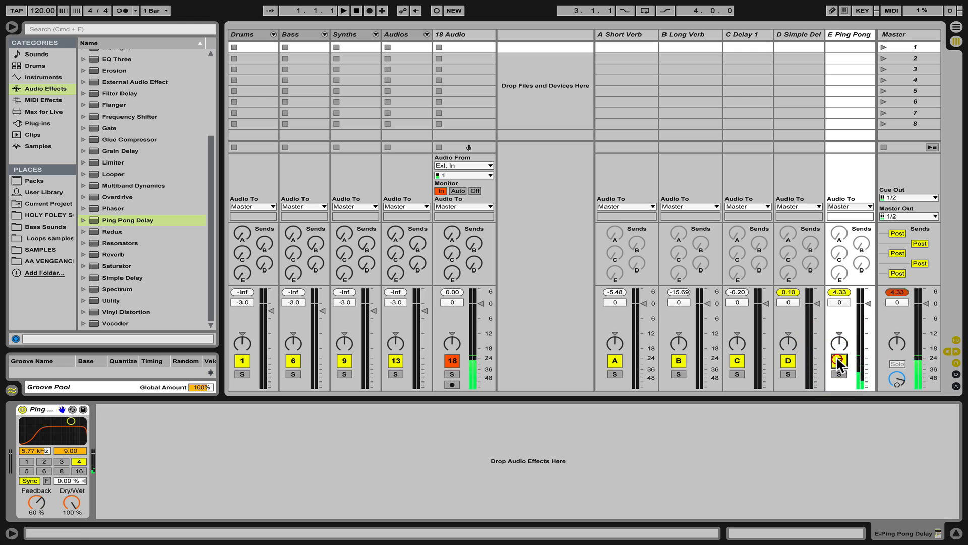
Select all five return tracks and set their volume to -6 dB.
{"action": "left_click", "coordinate": [848, 34]}
{"action": "left_click", "coordinate": [602, 35]}
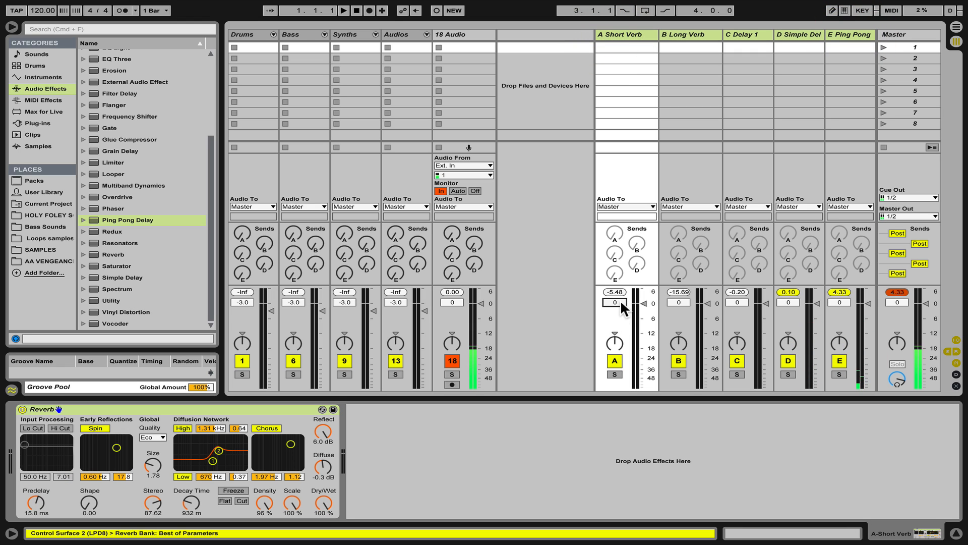
{"action": "type", "text": "-6."}
{"action": "key", "text": "Return"}
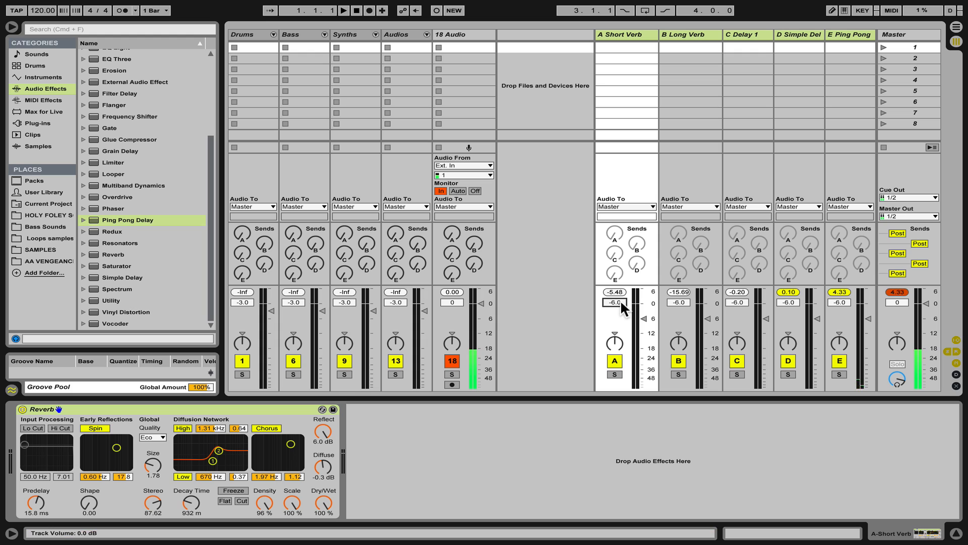
Reset 18 Audio's send E to its default and deactivate the return tracks.
{"action": "left_click_drag", "start_coordinate": [453, 272], "coordinate": [455, 212]}
{"action": "key", "text": "Delete"}
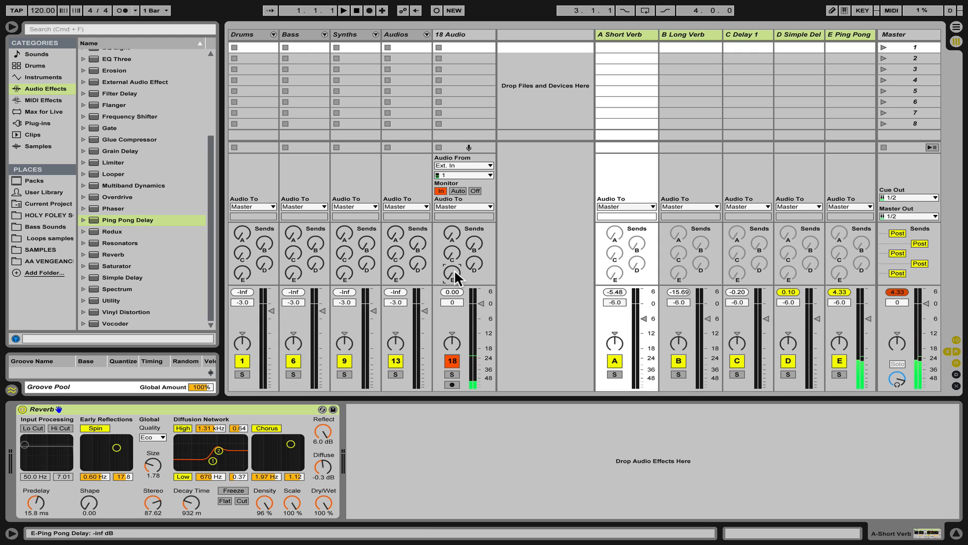
{"action": "left_click", "coordinate": [839, 361]}
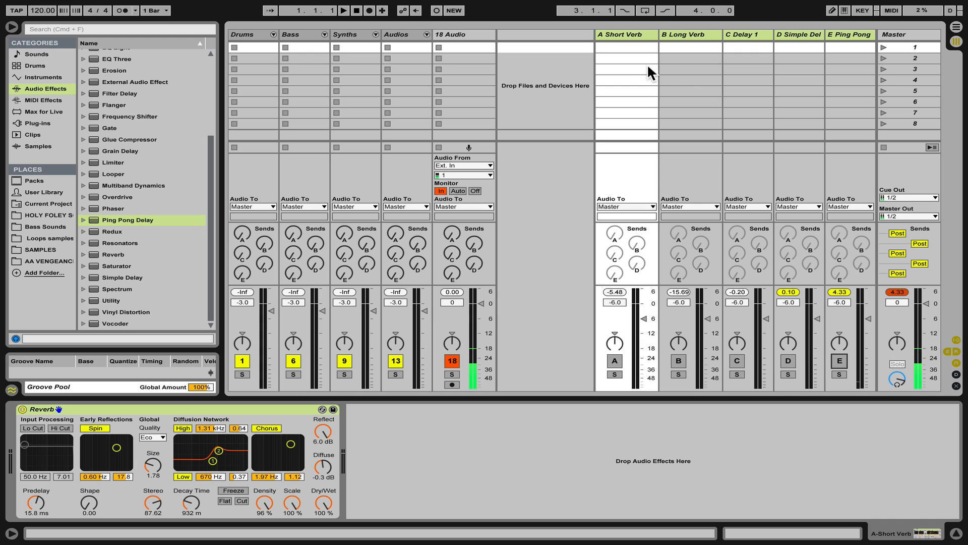
Hide the return tracks, clear the master peak level, and save the current set as the default set in Preferences.
{"action": "key", "text": "super+alt+r"}
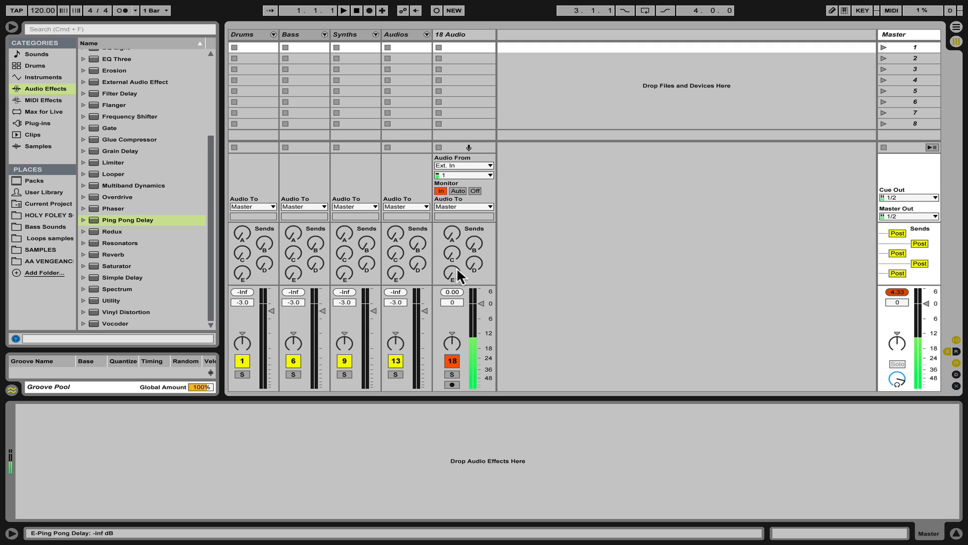
{"action": "left_click", "coordinate": [898, 292]}
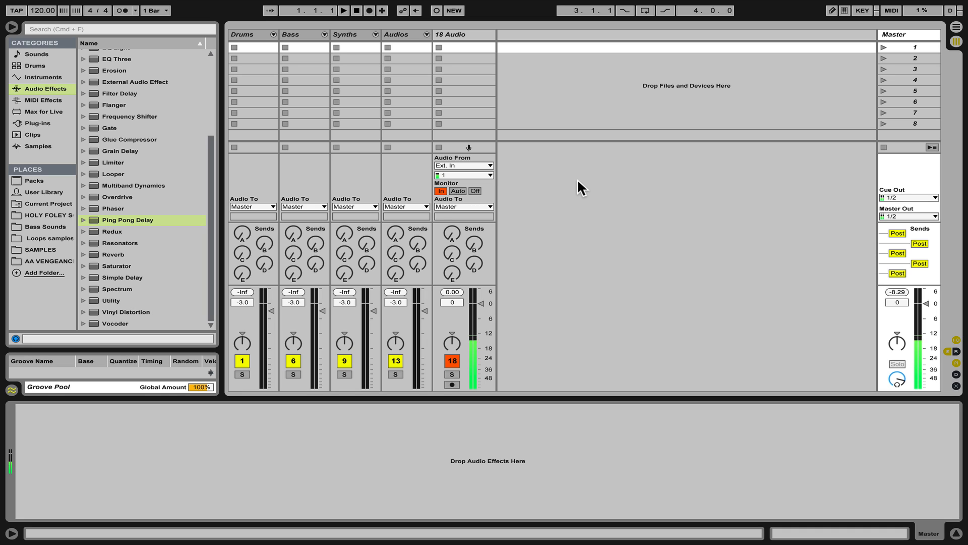
{"action": "key", "text": "super+comma"}
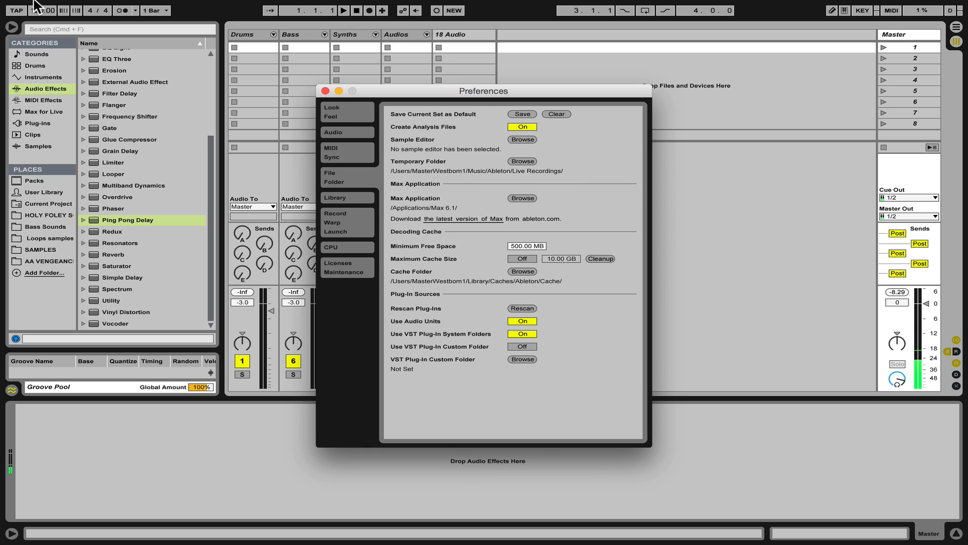
{"action": "left_click", "coordinate": [412, 95]}
{"action": "left_click", "coordinate": [343, 177]}
{"action": "left_click", "coordinate": [523, 114]}
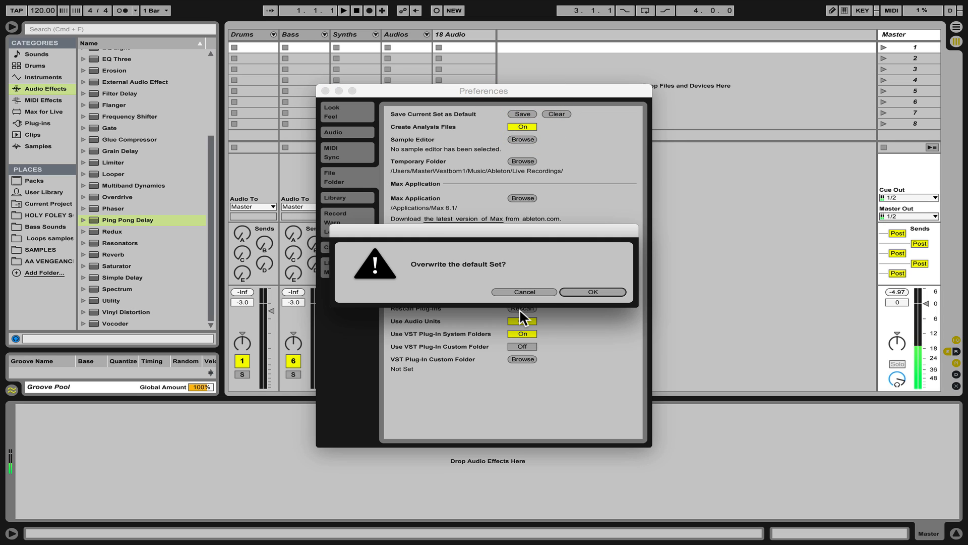
{"action": "left_click", "coordinate": [587, 291]}
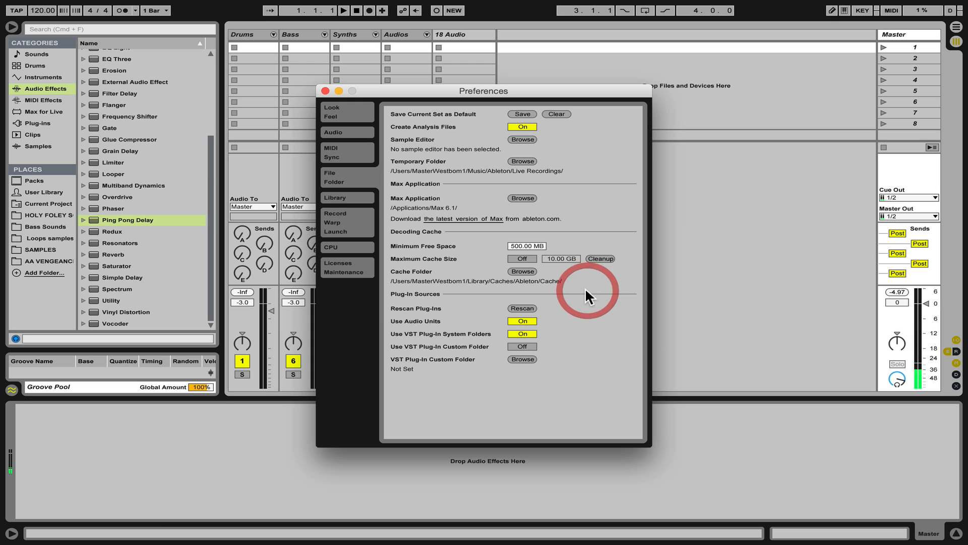
{"action": "left_click", "coordinate": [325, 91]}
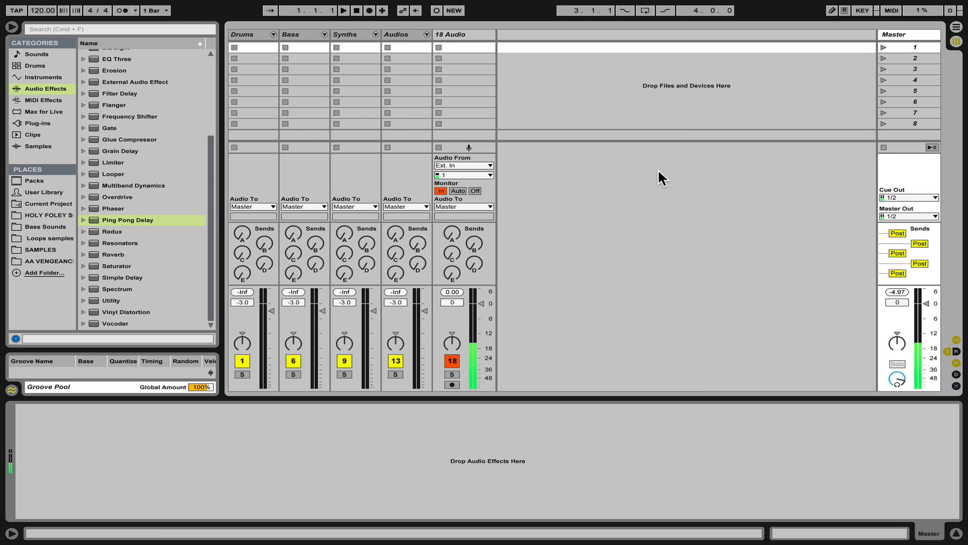